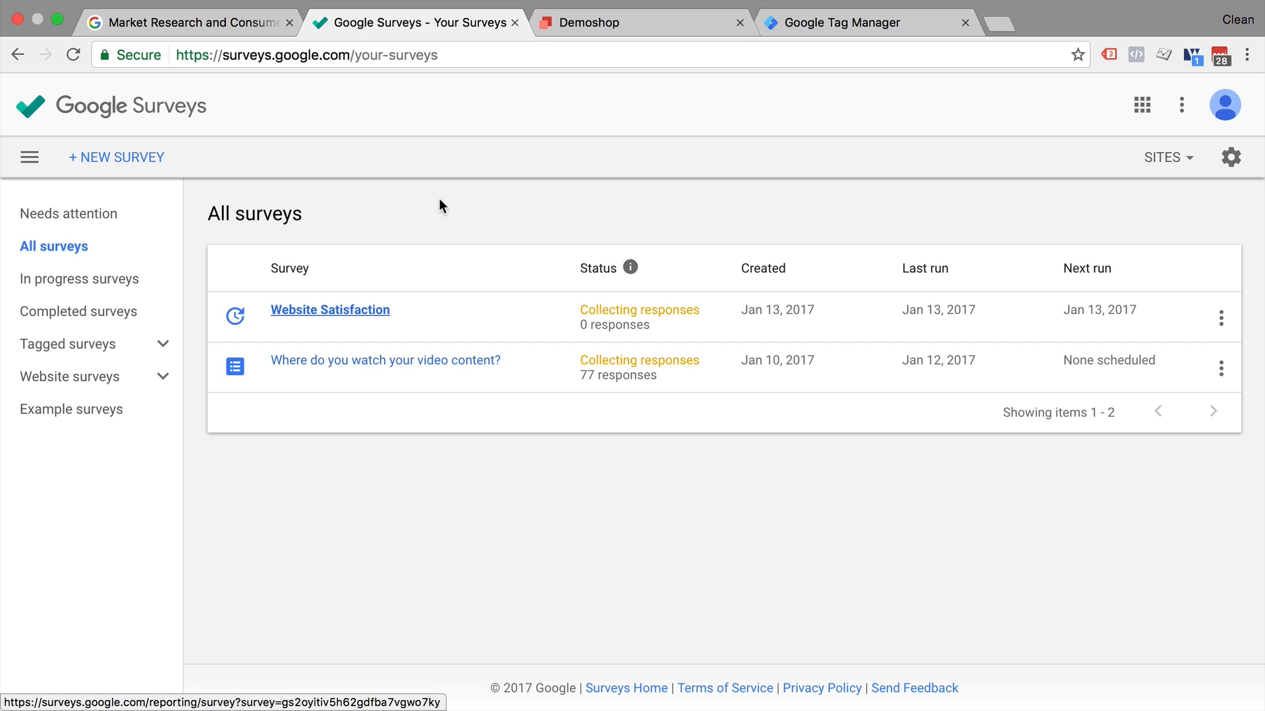
# Open the website satisfaction survey setup page for the Demoshop site
pyautogui.click(1176, 162)
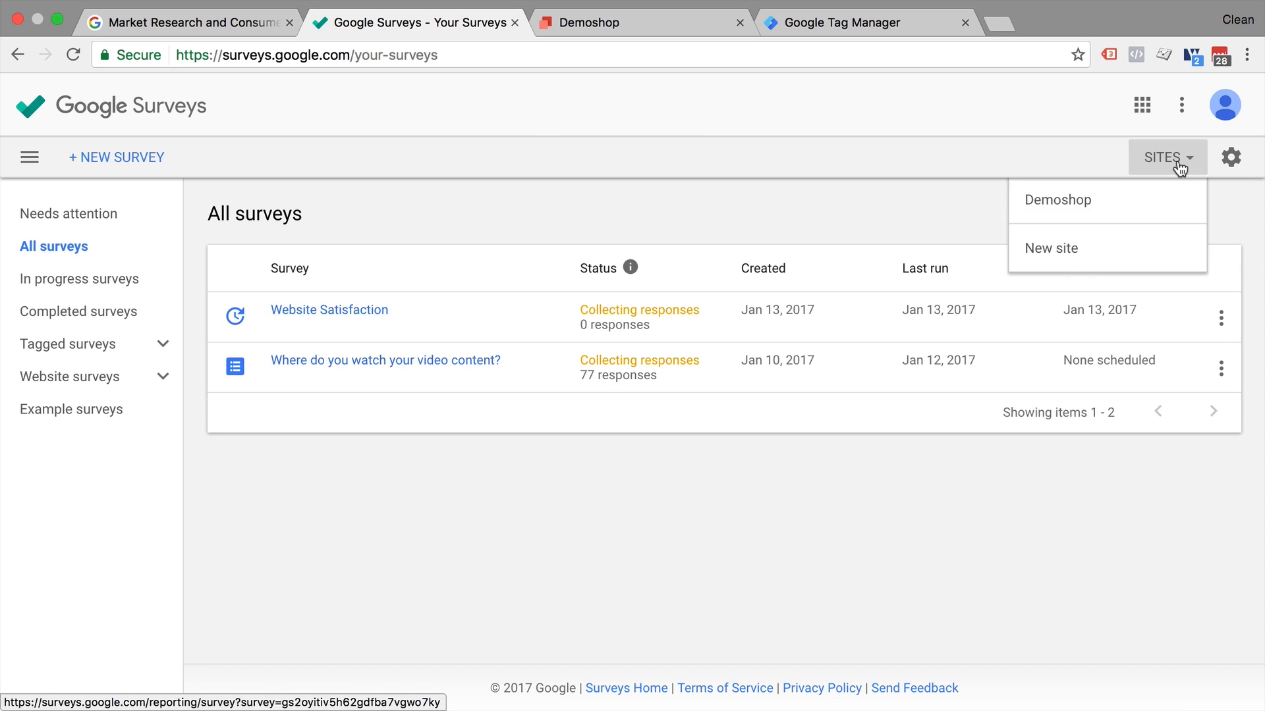
pyautogui.click(1120, 216)
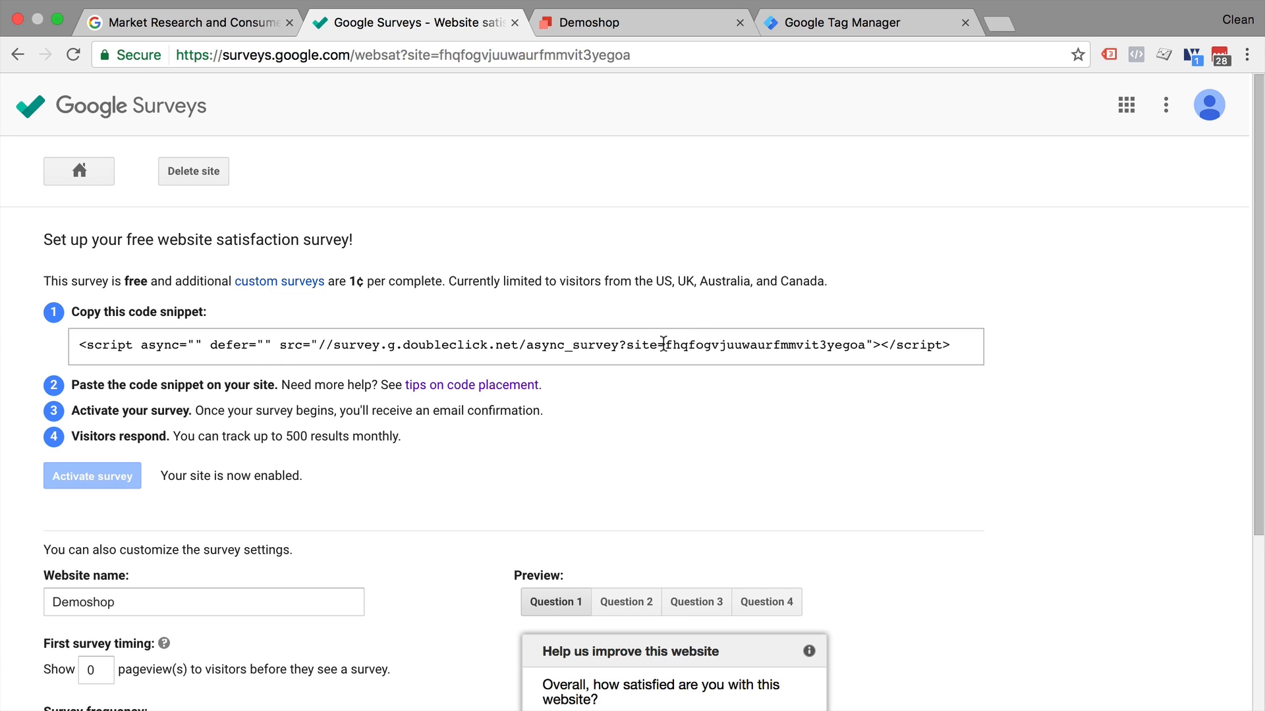
# Switch to Google Tag Manager and check the tag type list for the Google Survey - All Pages tag
pyautogui.click(832, 24)
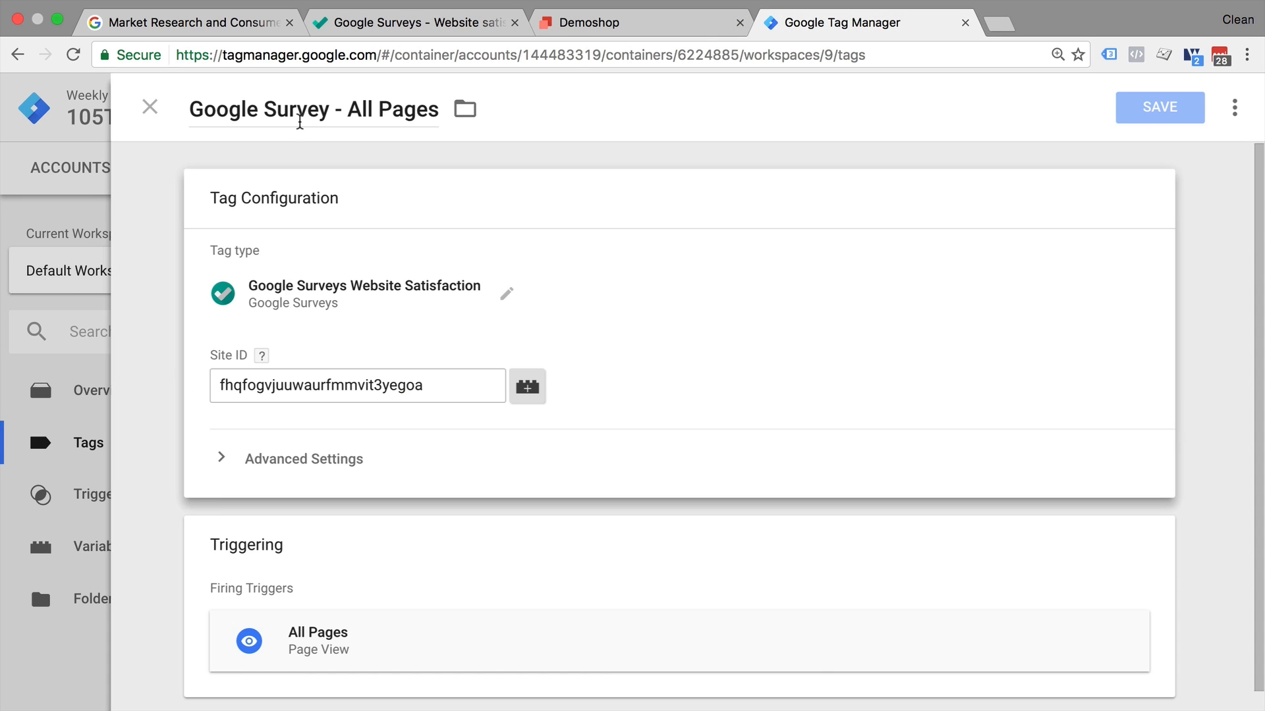
pyautogui.click(283, 287)
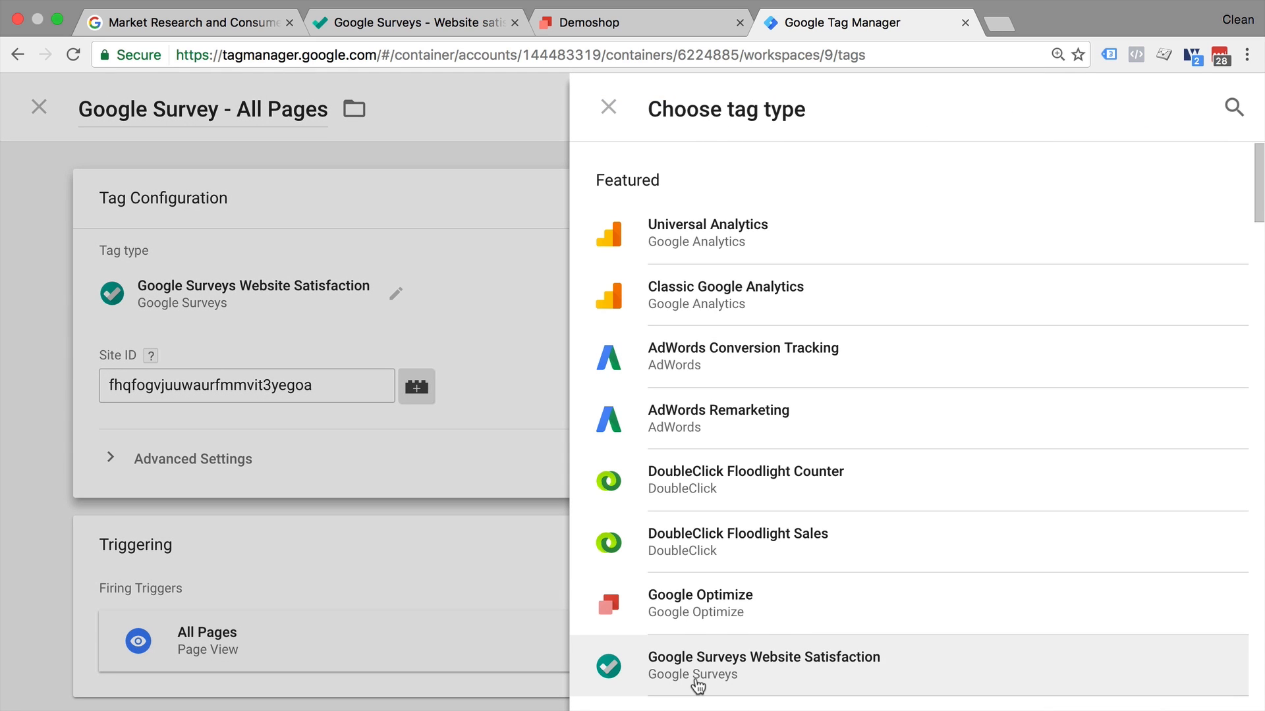
pyautogui.click(457, 521)
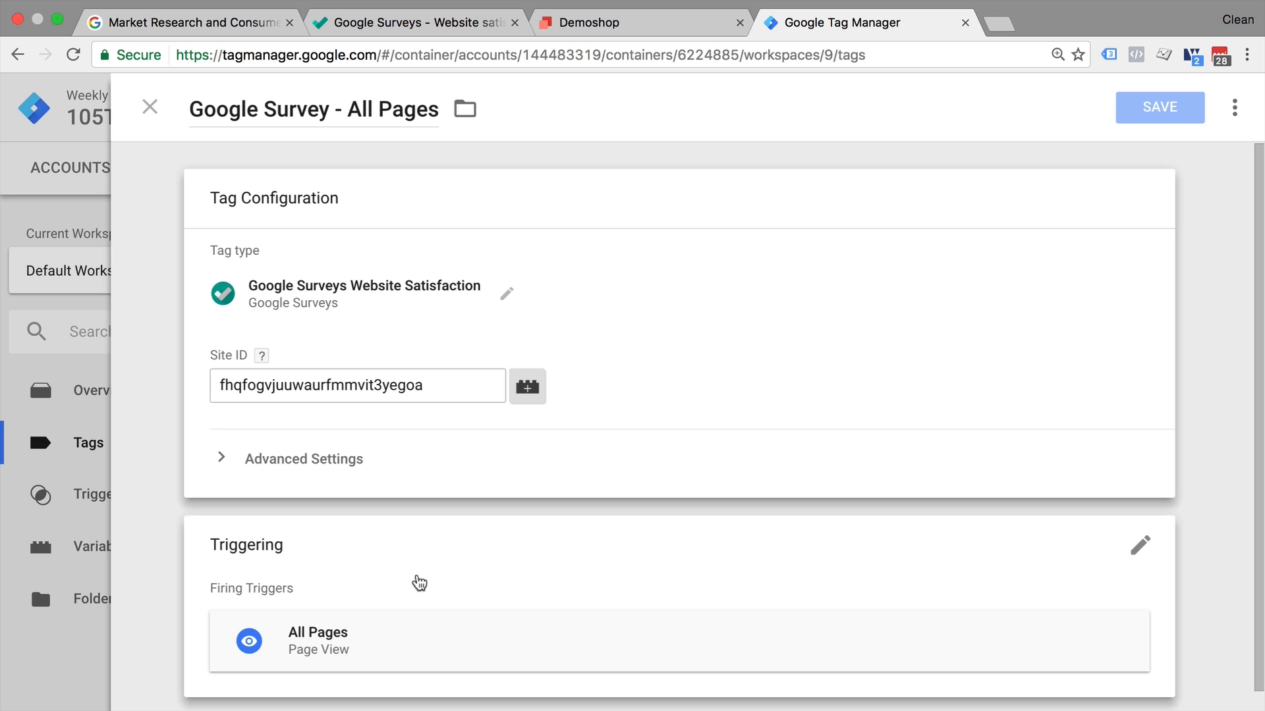
# Return to the Google Surveys site setup page and preview all four questions of the satisfaction survey
pyautogui.click(399, 29)
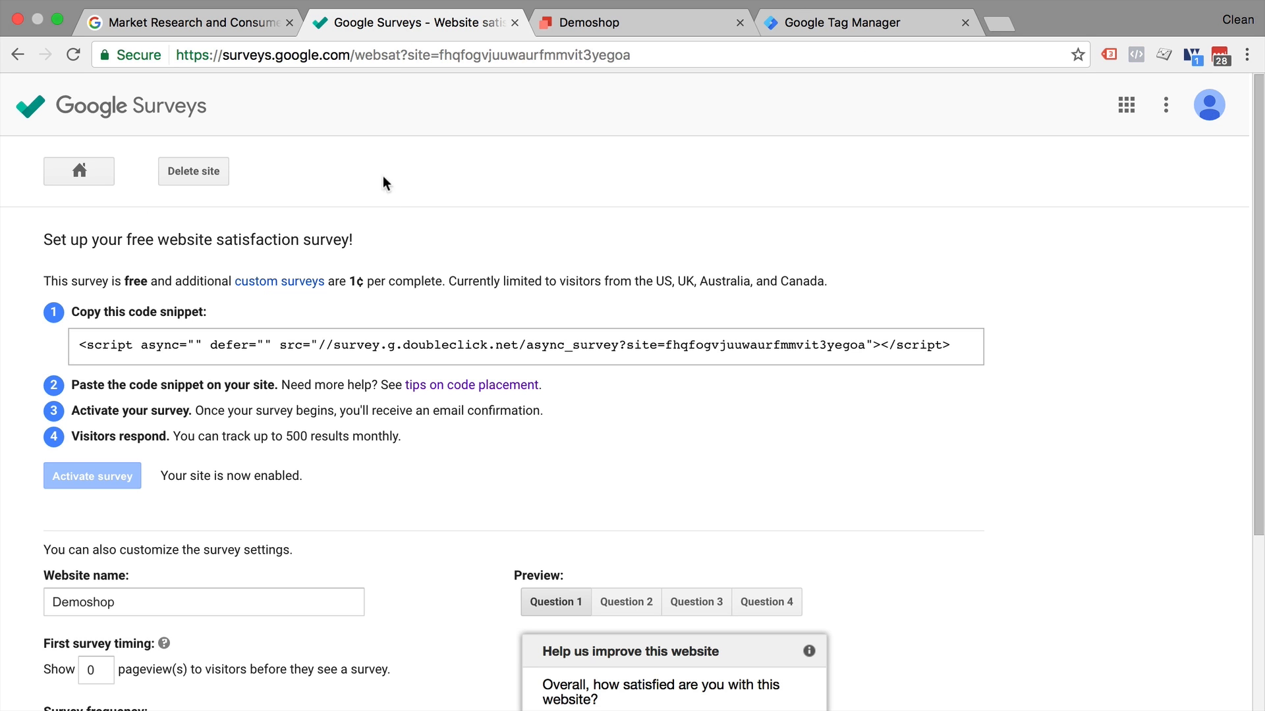
pyautogui.scroll(-1, 395, 225)
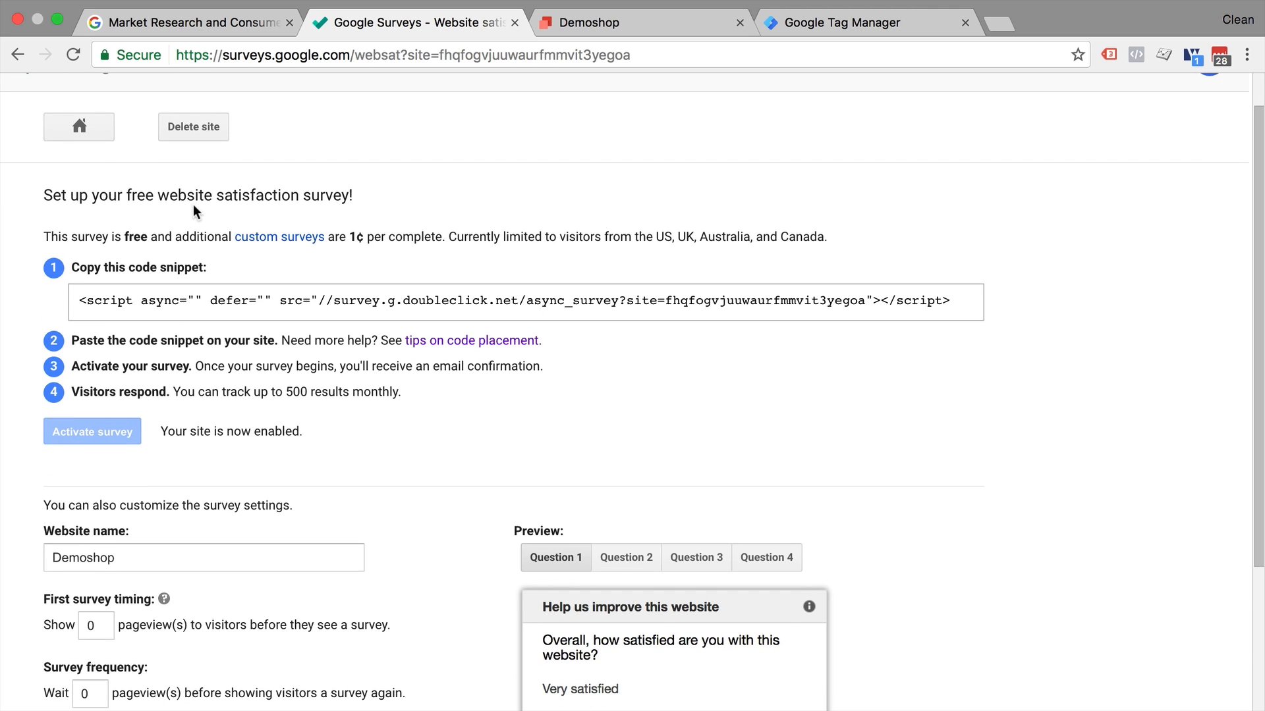
pyautogui.scroll(-5, 362, 362)
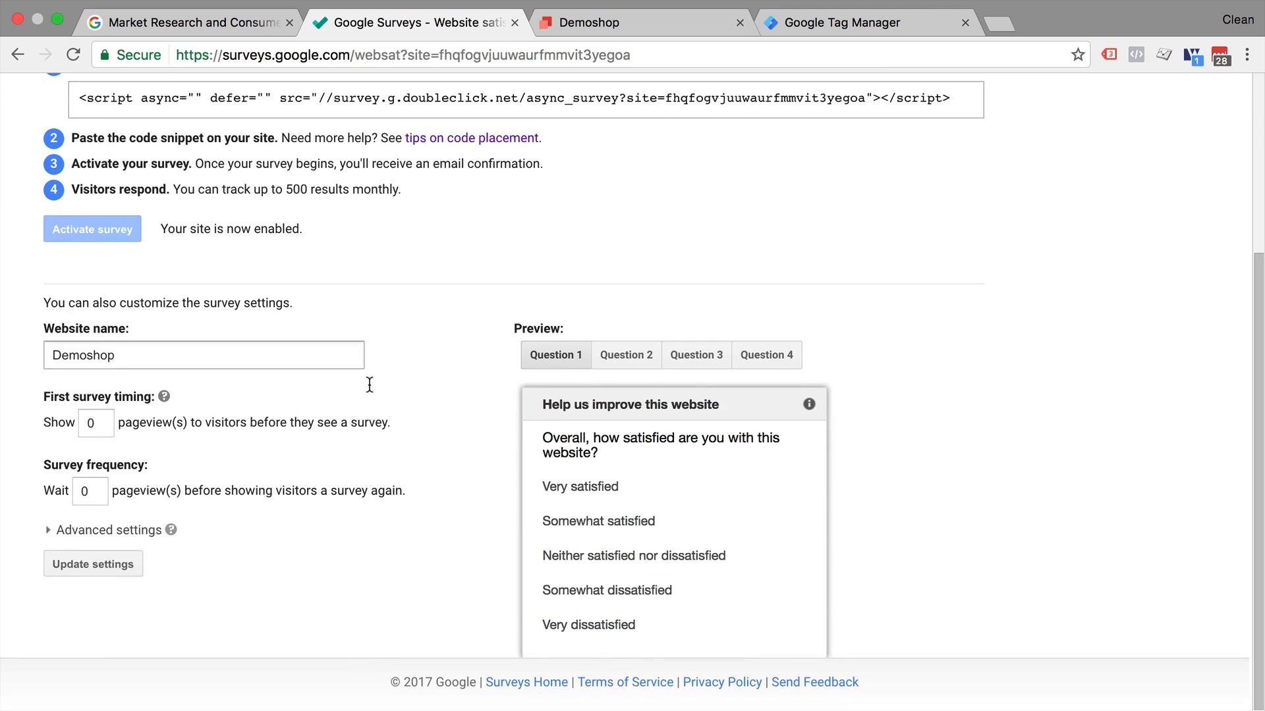
pyautogui.click(624, 355)
pyautogui.click(695, 355)
pyautogui.click(748, 361)
pyautogui.click(695, 361)
pyautogui.click(599, 363)
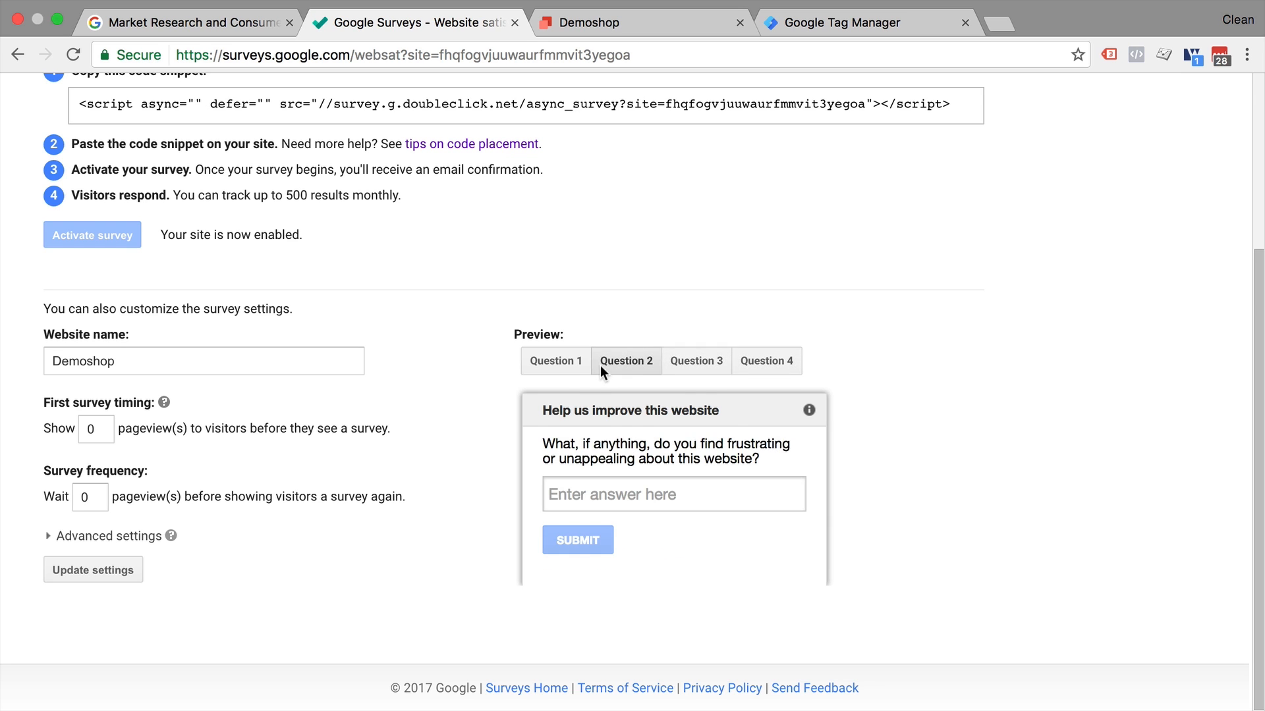
pyautogui.click(556, 363)
pyautogui.scroll(6, 436, 385)
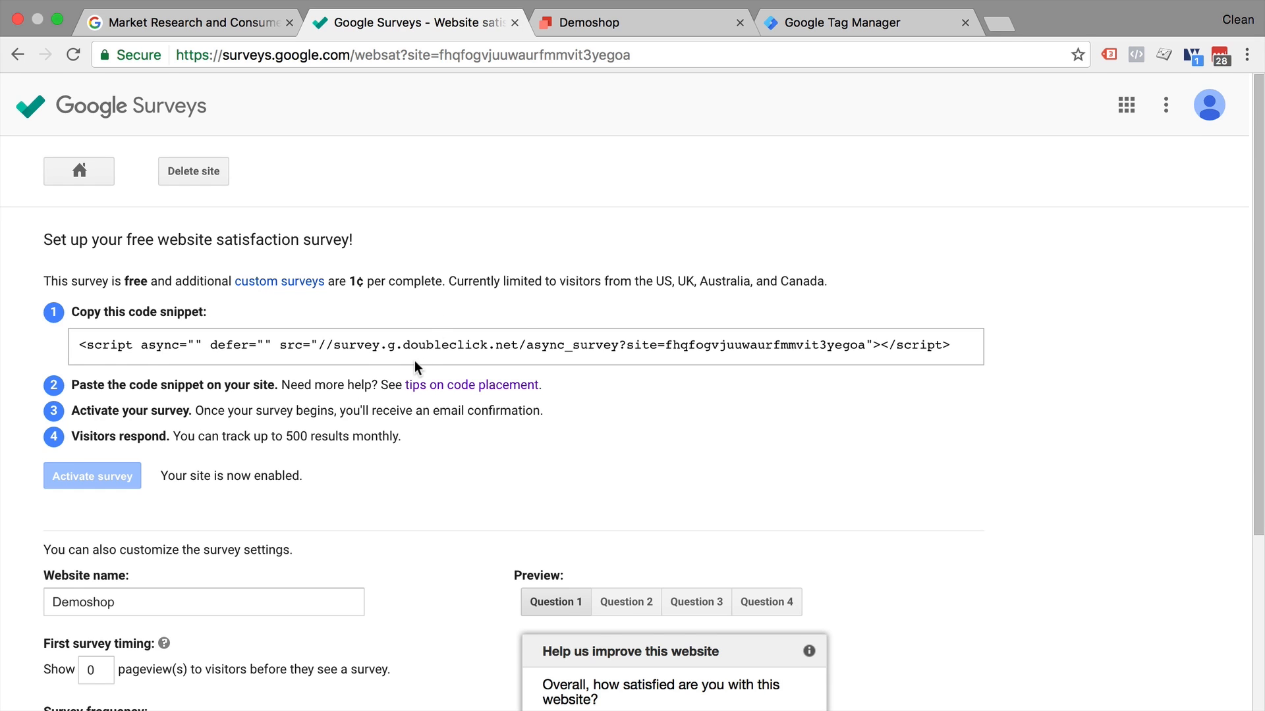
# Expand the Demoshop survey's advanced settings and review the publishing state, down sampling and prompt windowing options
pyautogui.scroll(-3, 414, 361)
pyautogui.scroll(2, 414, 361)
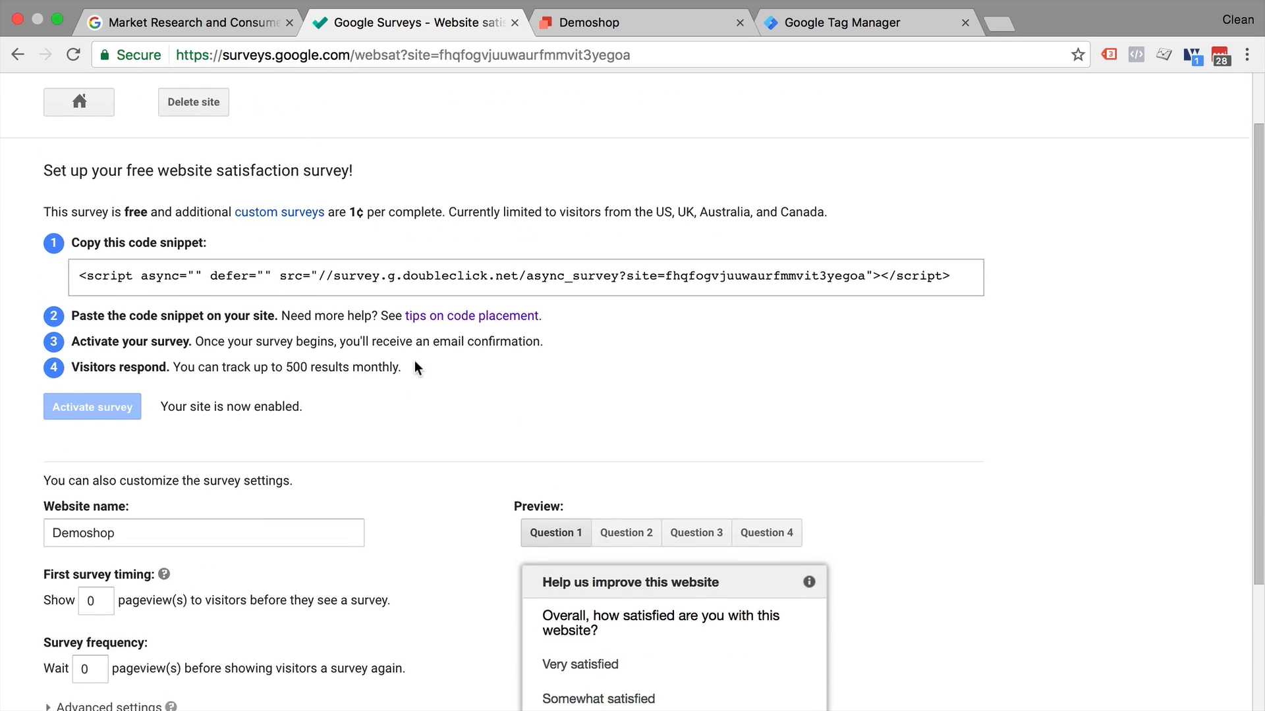
pyautogui.scroll(-3, 415, 367)
pyautogui.click(132, 535)
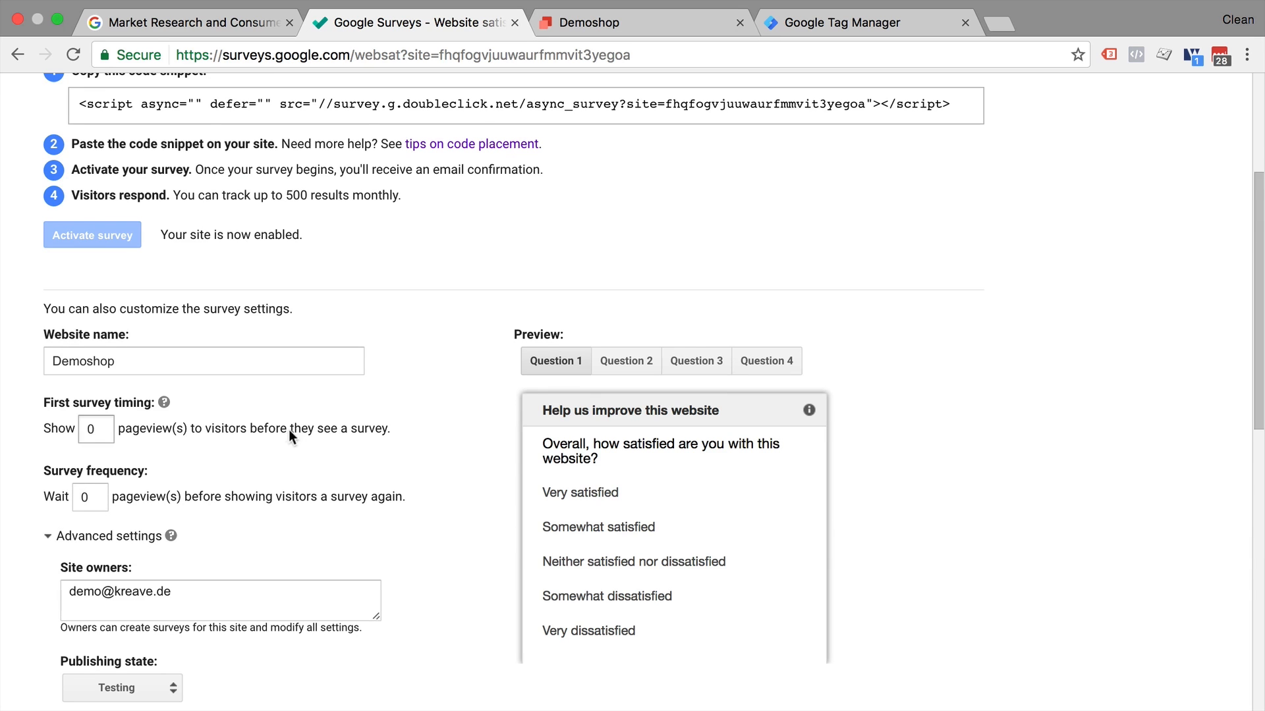
pyautogui.scroll(-5, 513, 511)
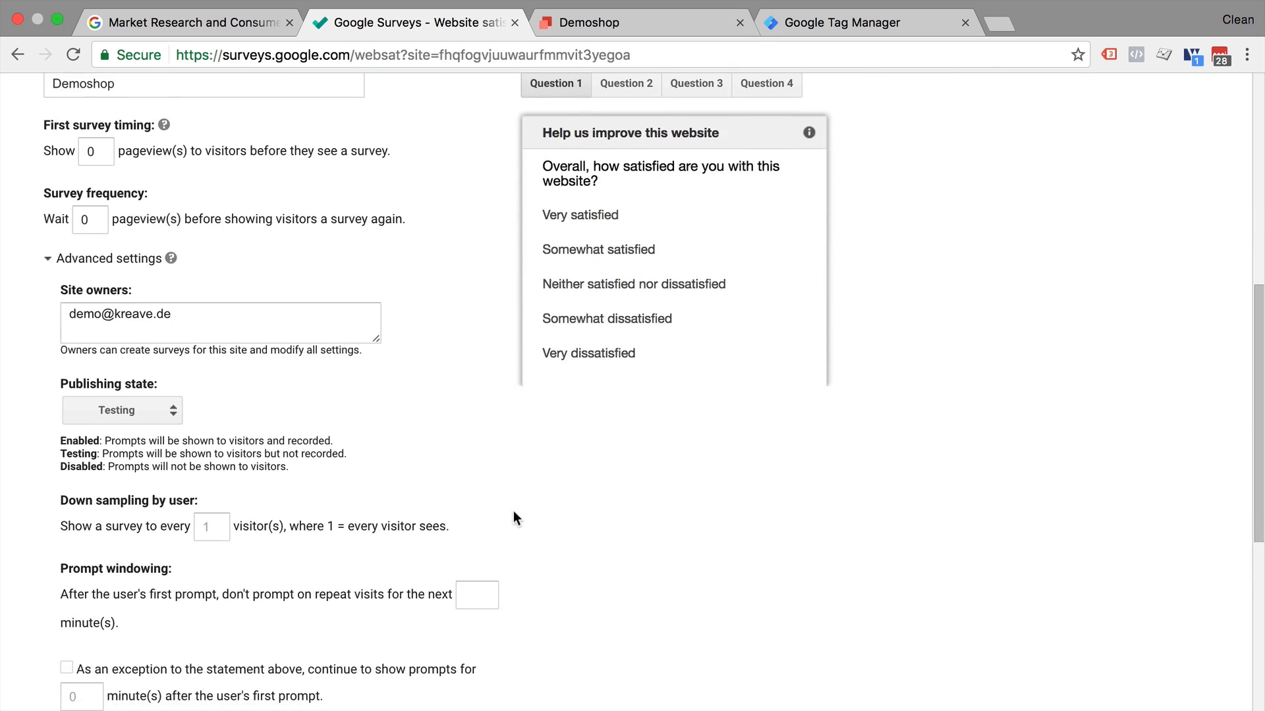
pyautogui.scroll(8, 513, 511)
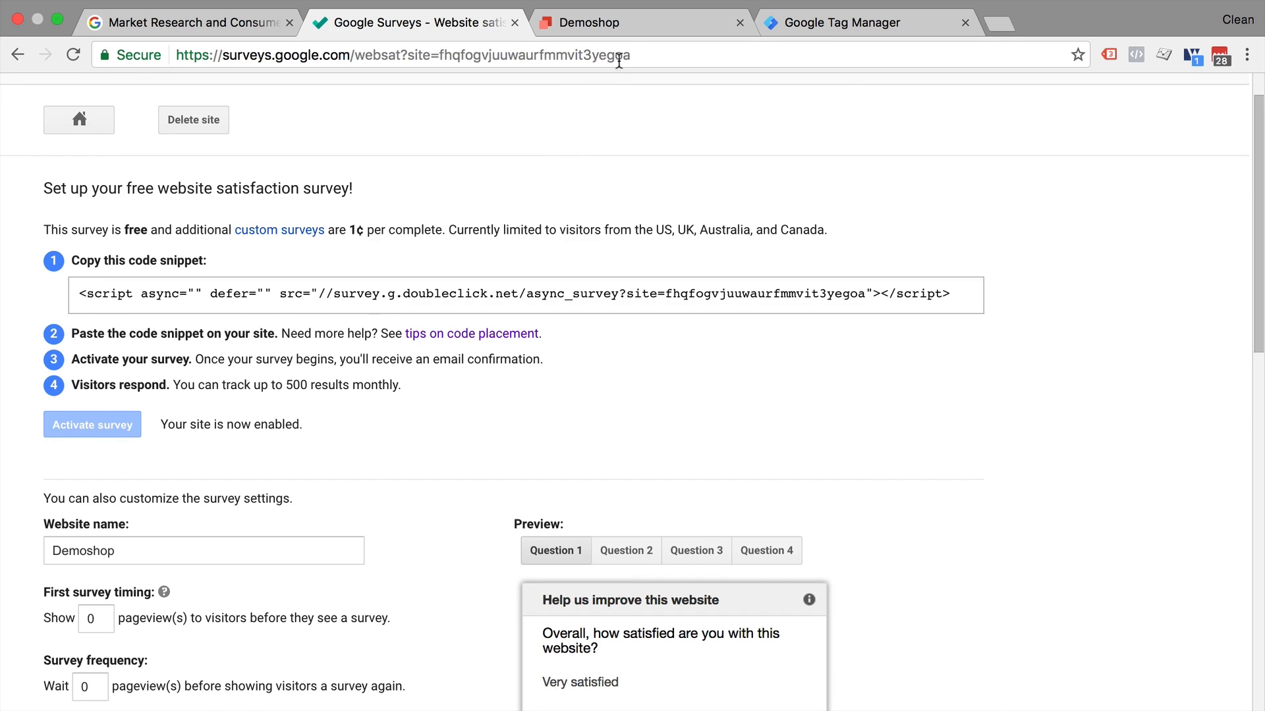
# Switch to the Demoshop website and reload the page to test the survey prompt
pyautogui.click(650, 26)
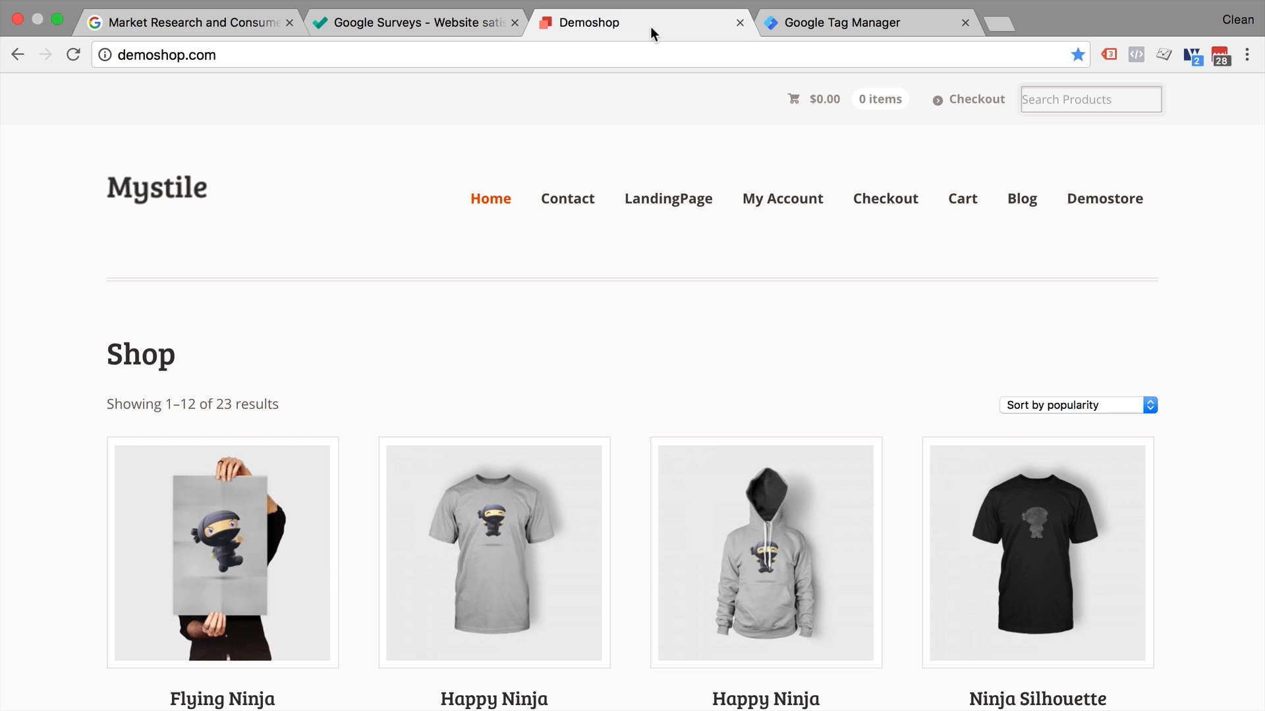
pyautogui.click(68, 58)
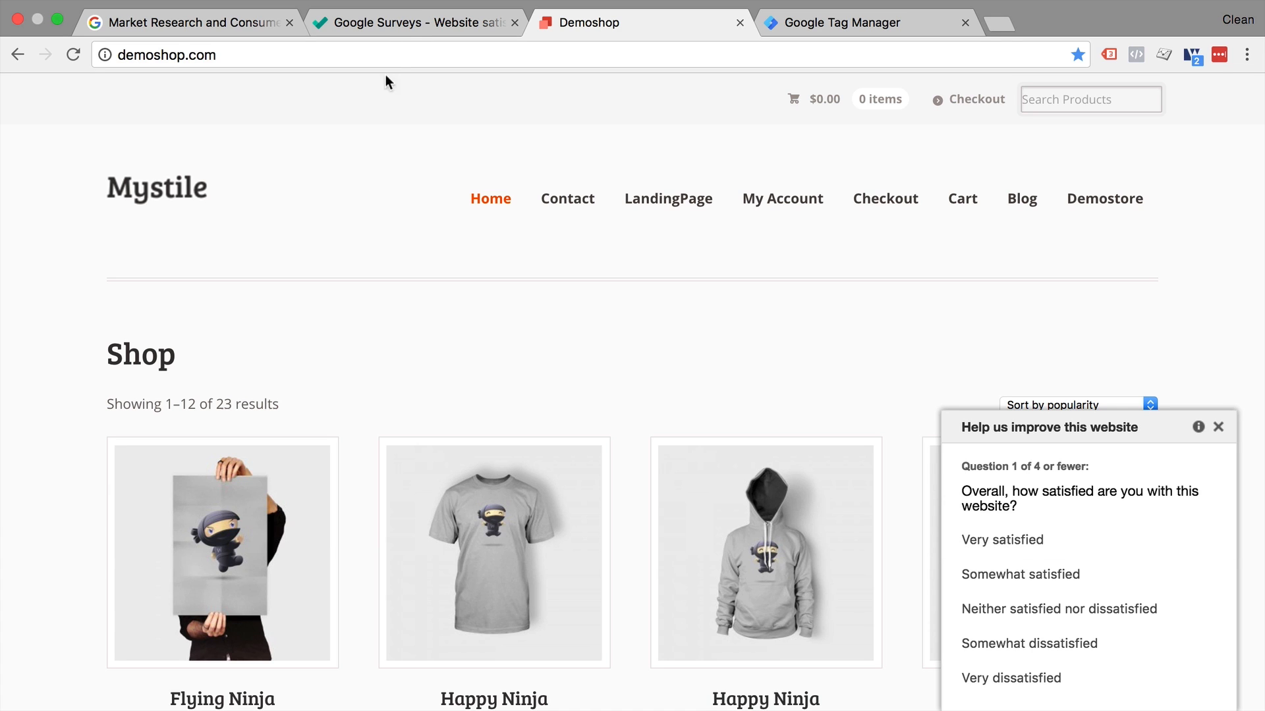
# Return to the survey list in Google Surveys and open the Website Satisfaction survey's results
pyautogui.click(432, 30)
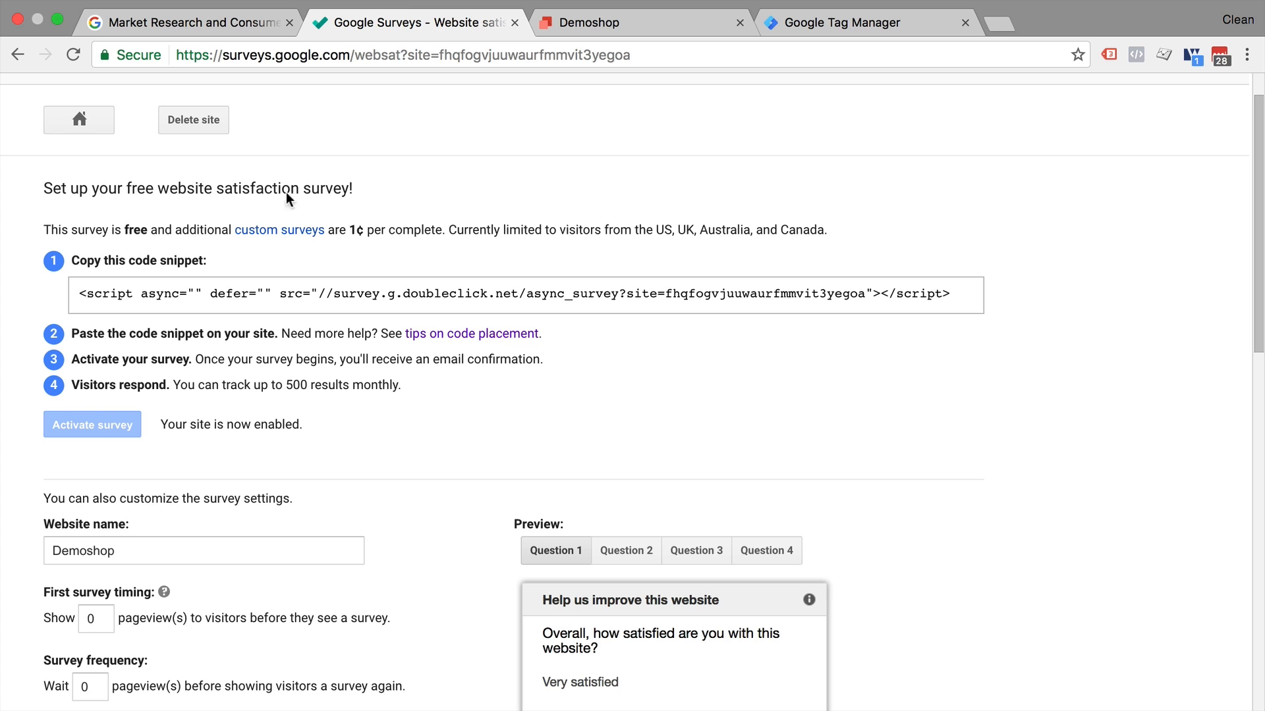
pyautogui.scroll(2, 286, 192)
pyautogui.click(75, 175)
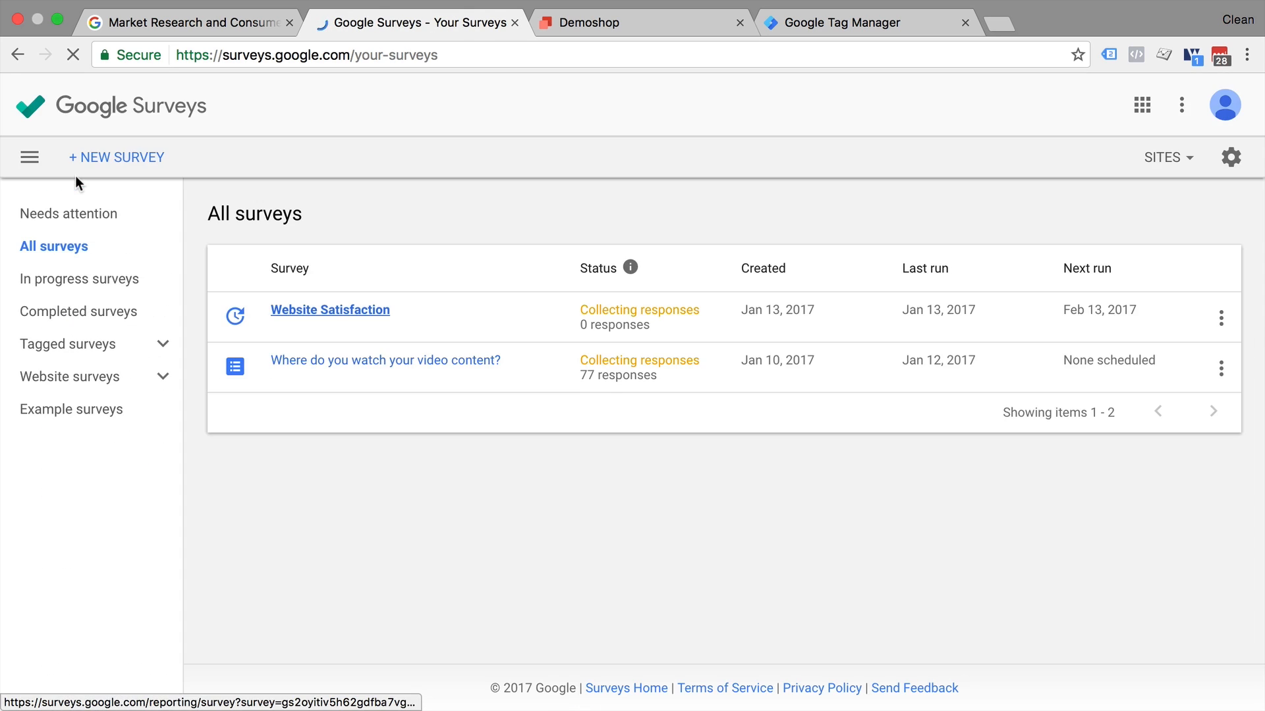
pyautogui.click(363, 319)
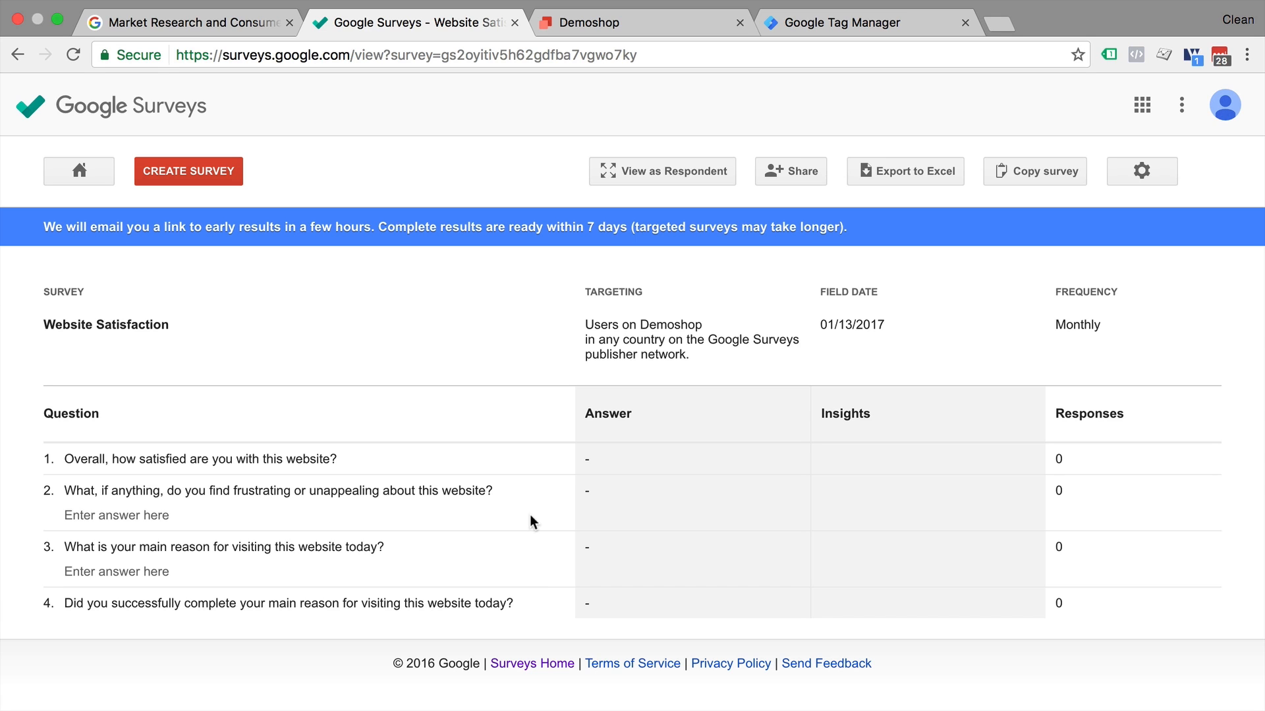
# Start a new survey from the survey overview and set its target country to Germany
pyautogui.click(85, 156)
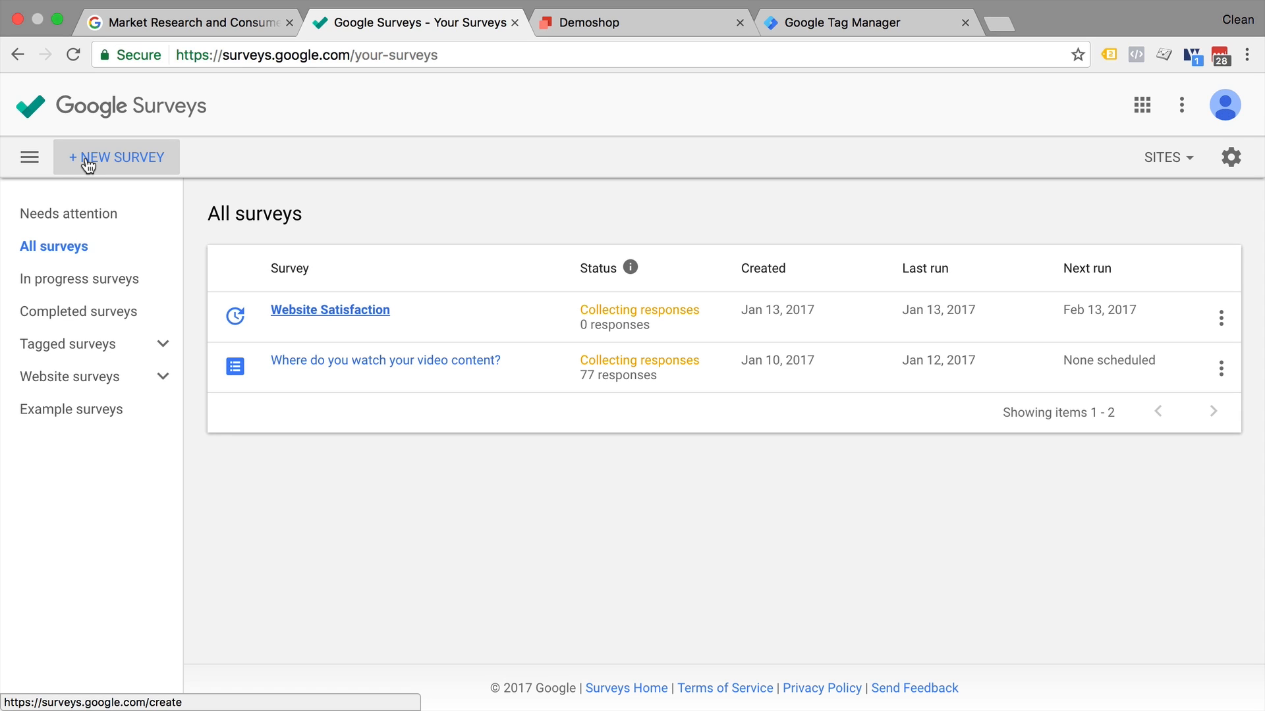
pyautogui.click(88, 166)
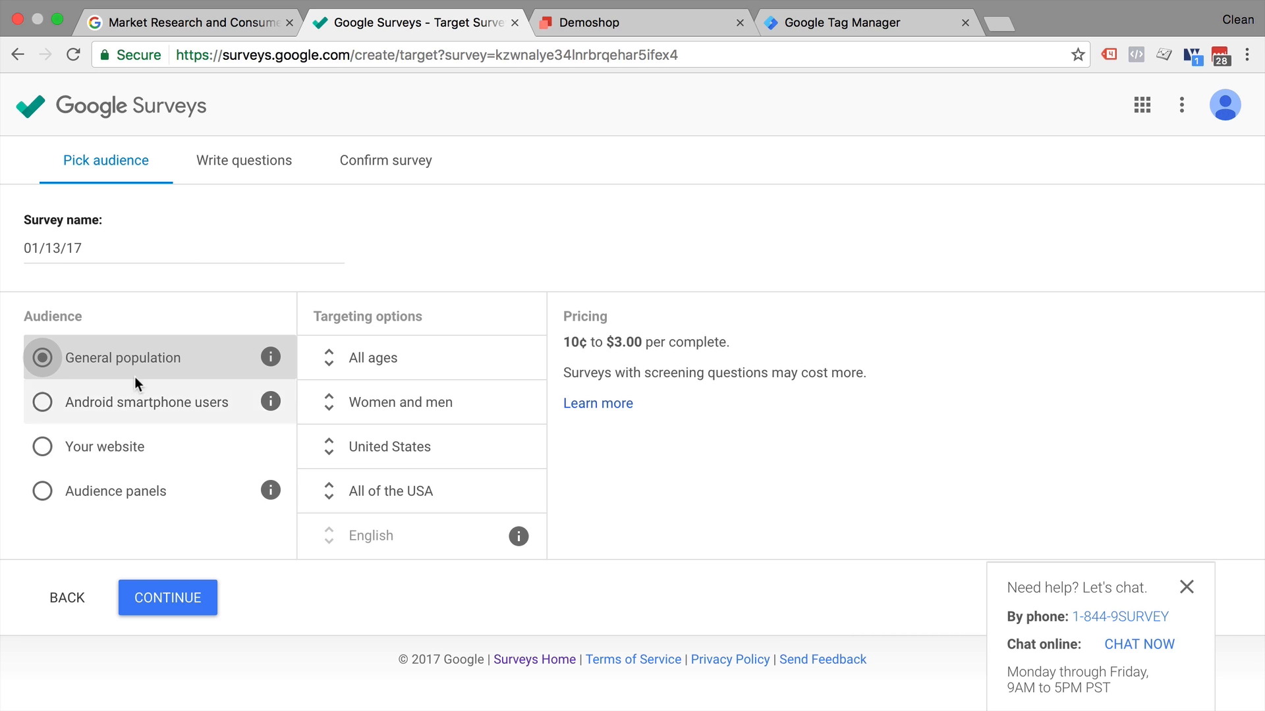
pyautogui.click(342, 368)
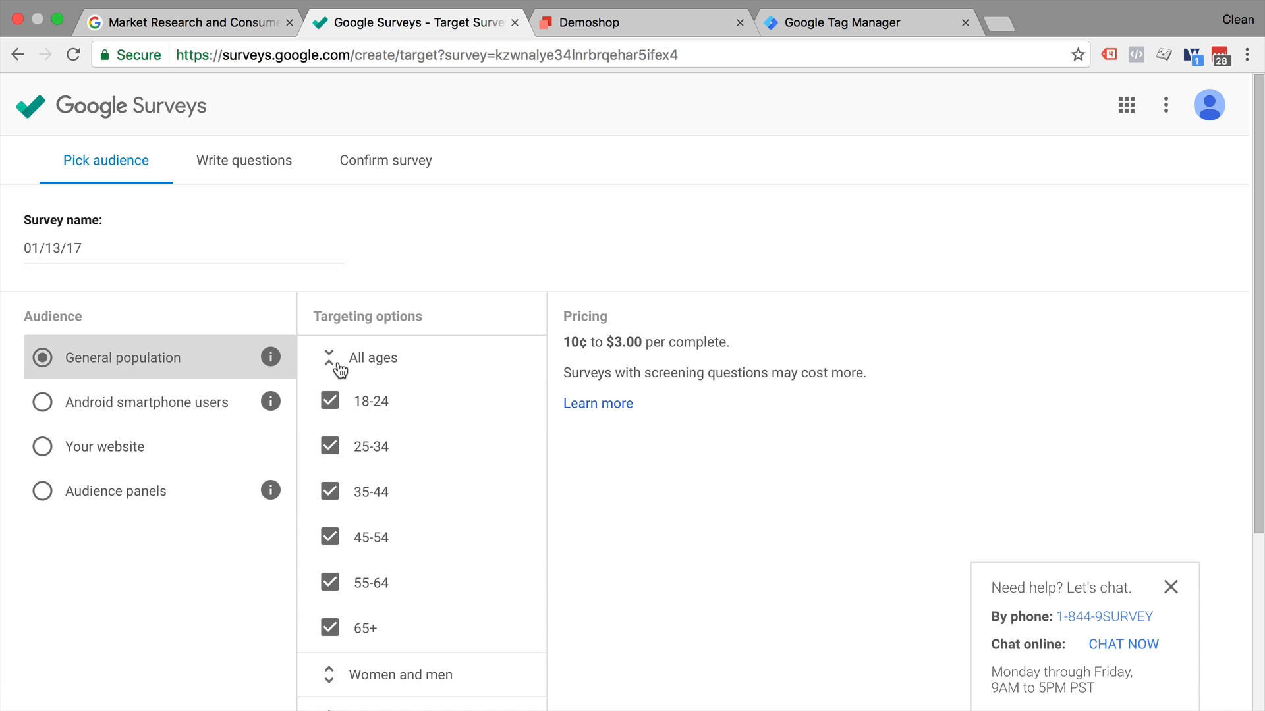
pyautogui.click(342, 369)
pyautogui.click(332, 452)
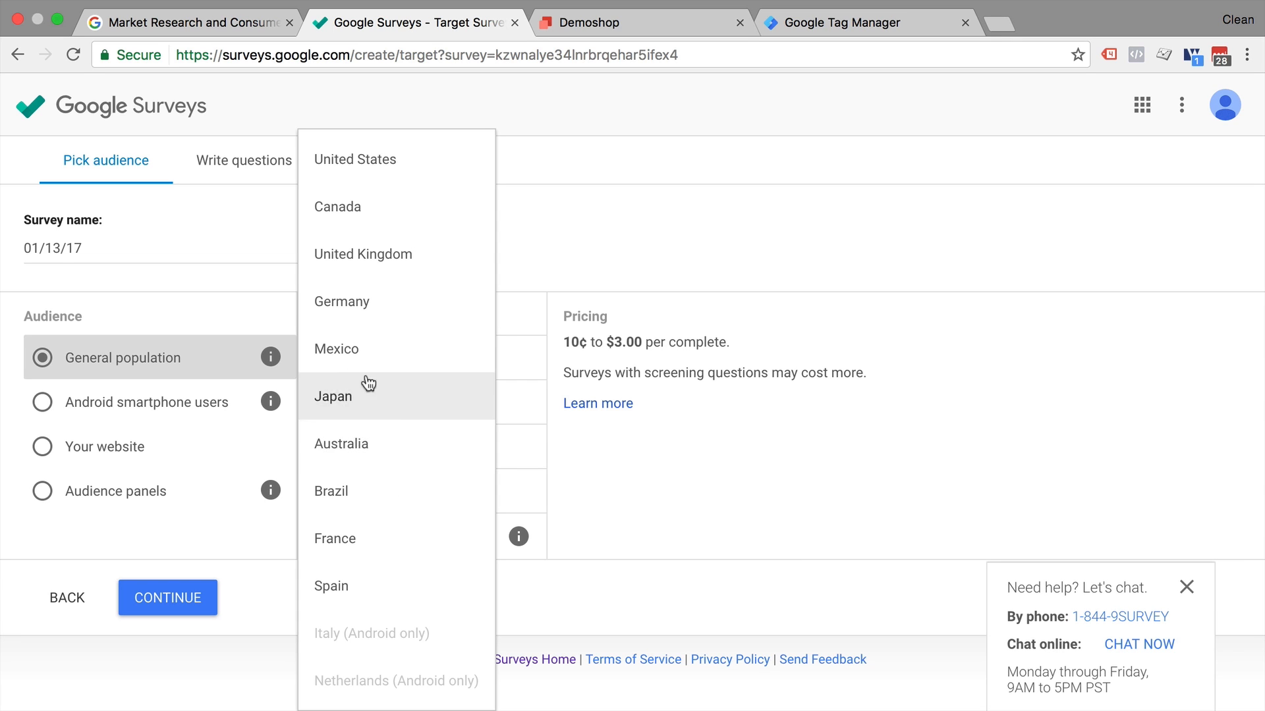
pyautogui.click(423, 315)
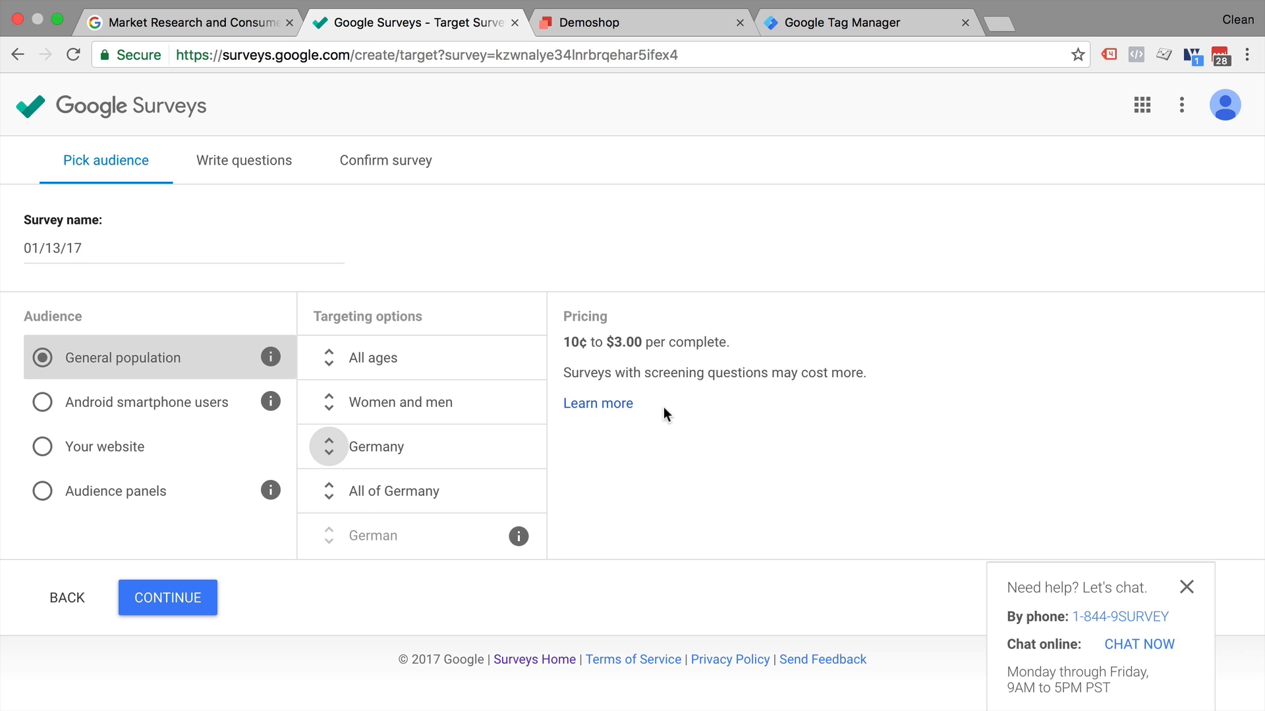
# Limit the targeting to men aged 45 and over by excluding women and the 18-24, 25-34 and 35-44 groups
pyautogui.click(324, 400)
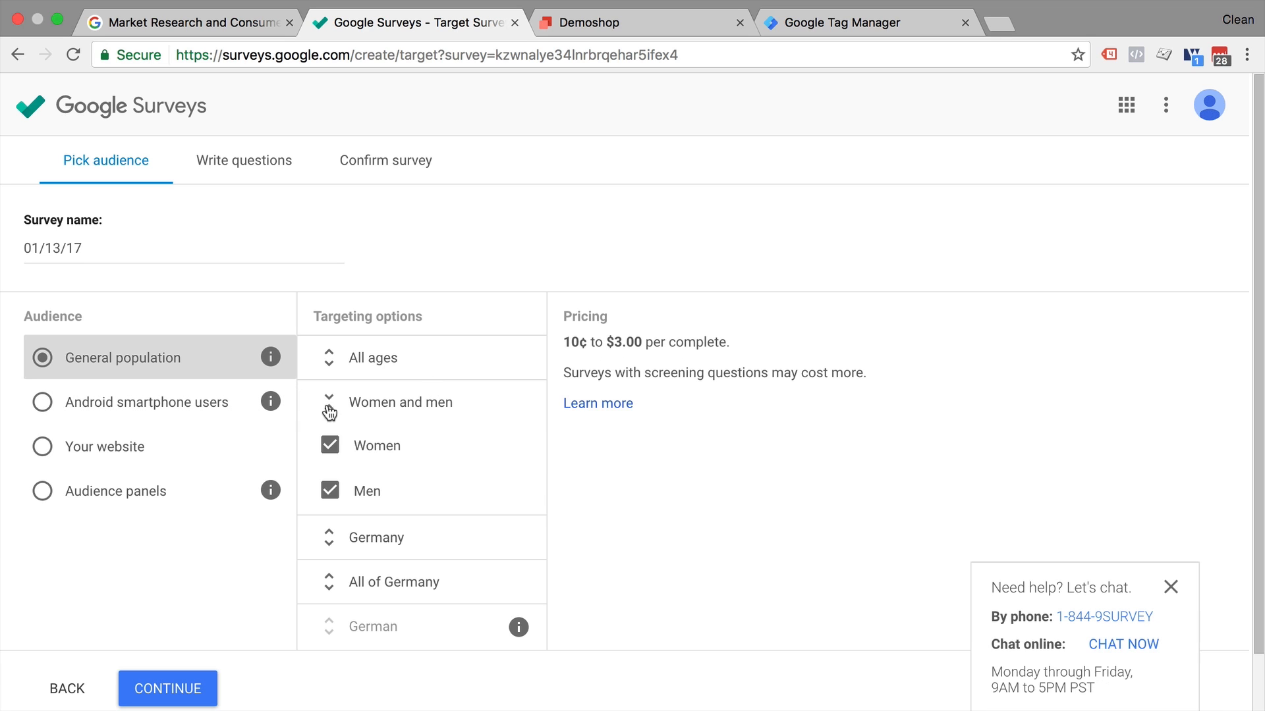
pyautogui.click(331, 447)
pyautogui.click(326, 366)
pyautogui.click(331, 403)
pyautogui.click(332, 448)
pyautogui.click(332, 489)
pyautogui.scroll(-5, 493, 521)
pyautogui.click(332, 528)
pyautogui.click(571, 472)
pyautogui.scroll(5, 461, 506)
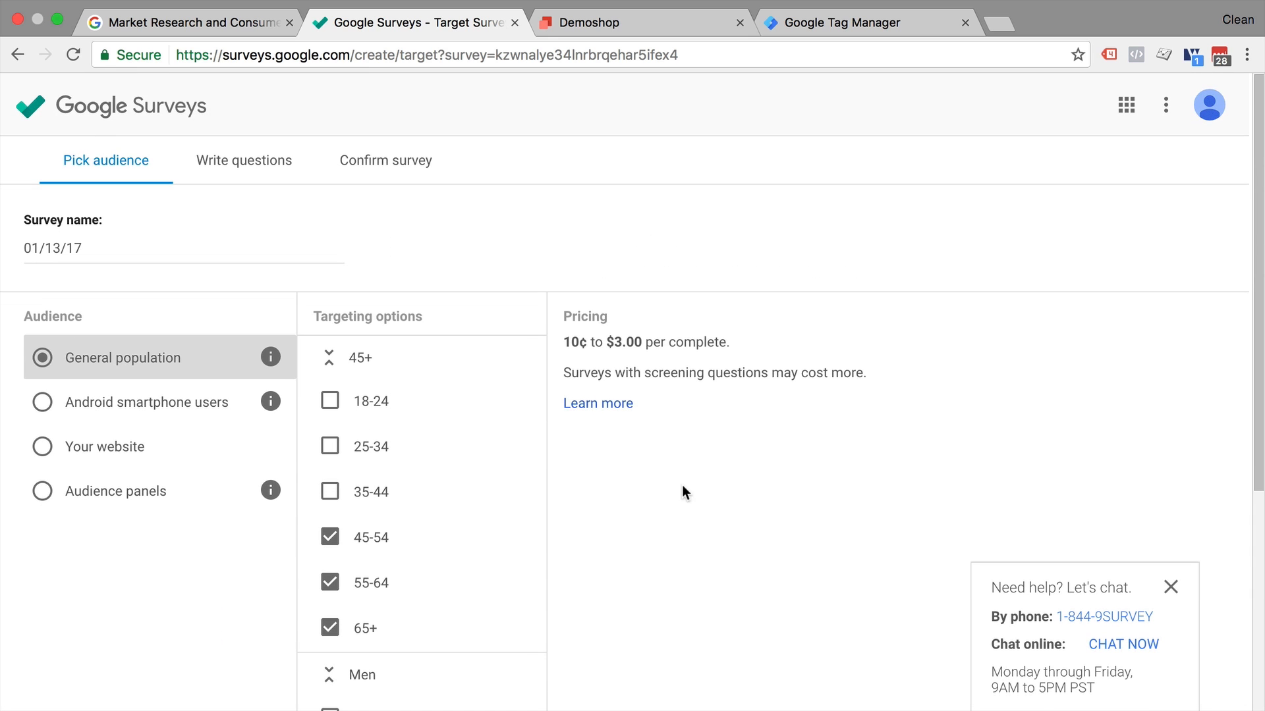
pyautogui.scroll(-3, 443, 358)
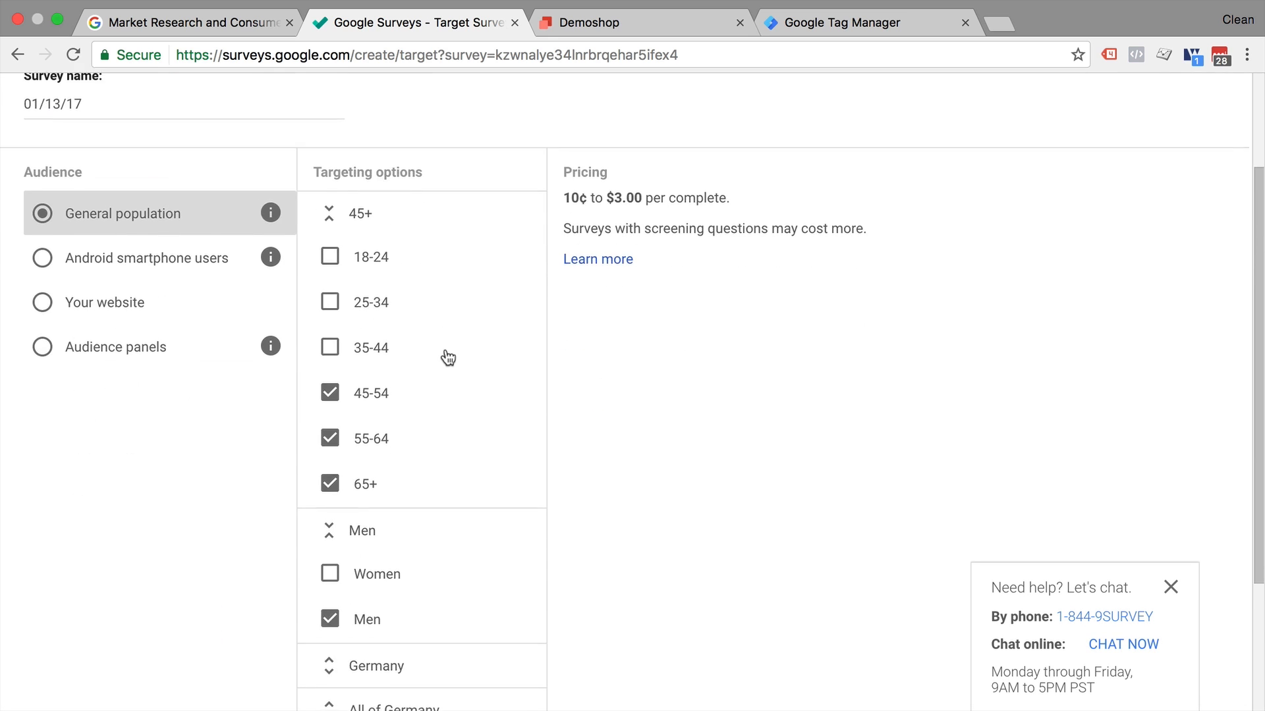
pyautogui.scroll(3, 446, 357)
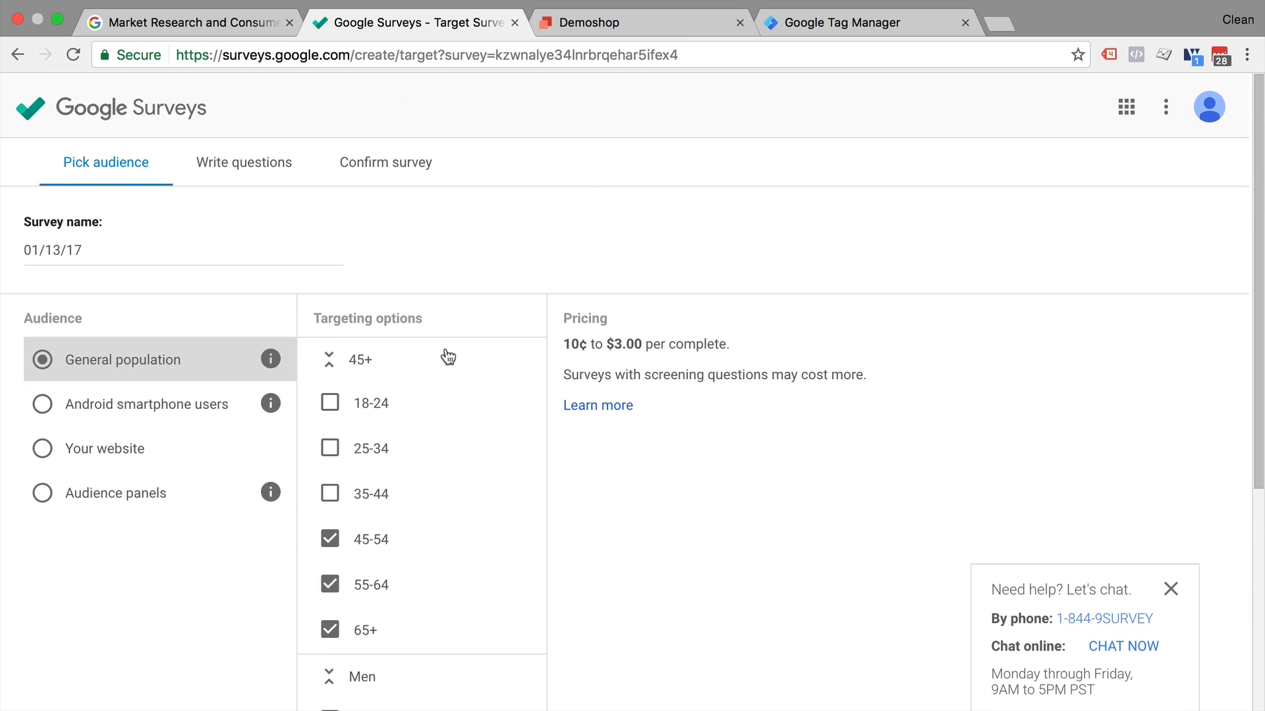
# Try the Android smartphone users and Audience panels audiences, including the mobile social media users panel, and switch back to General population
pyautogui.click(162, 406)
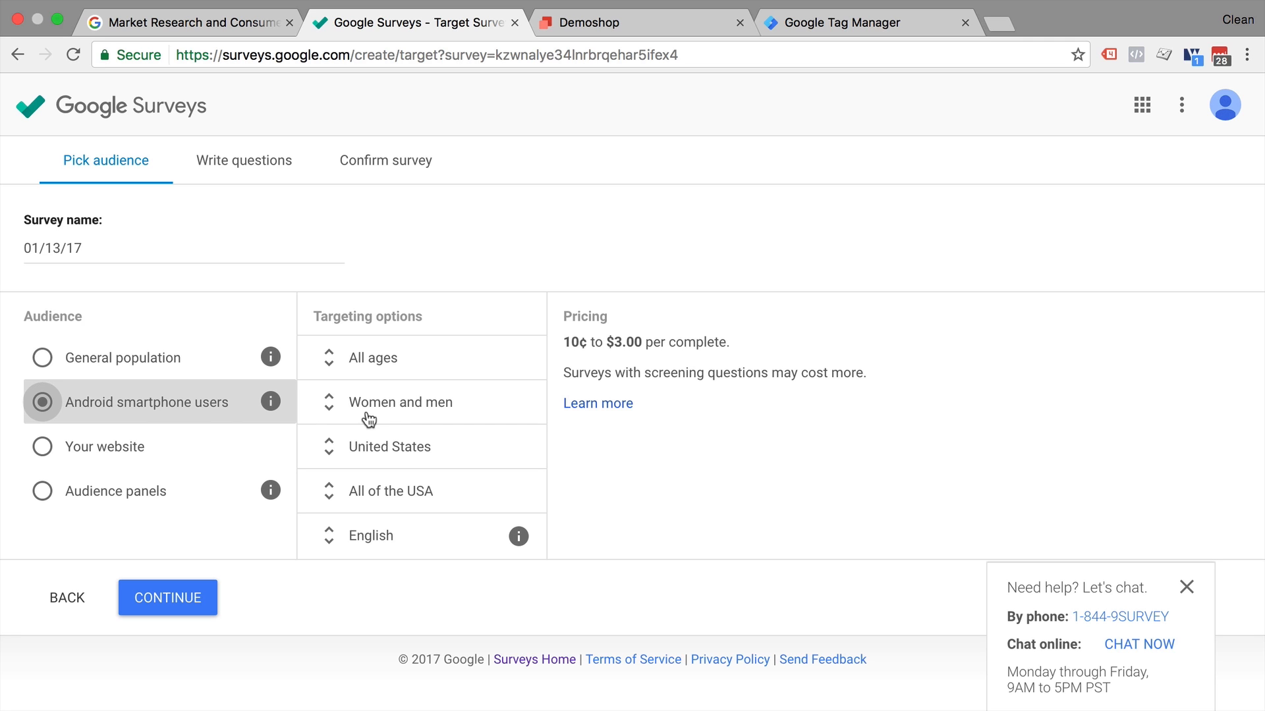
pyautogui.click(118, 507)
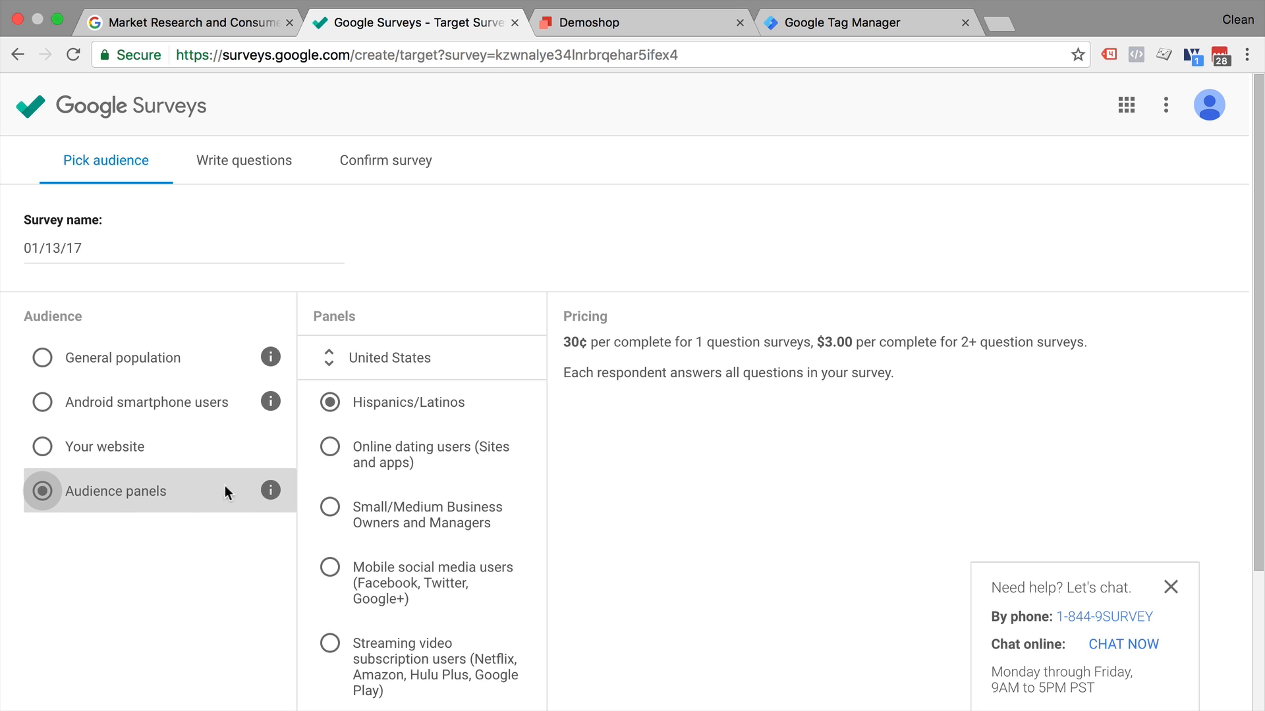
pyautogui.click(270, 490)
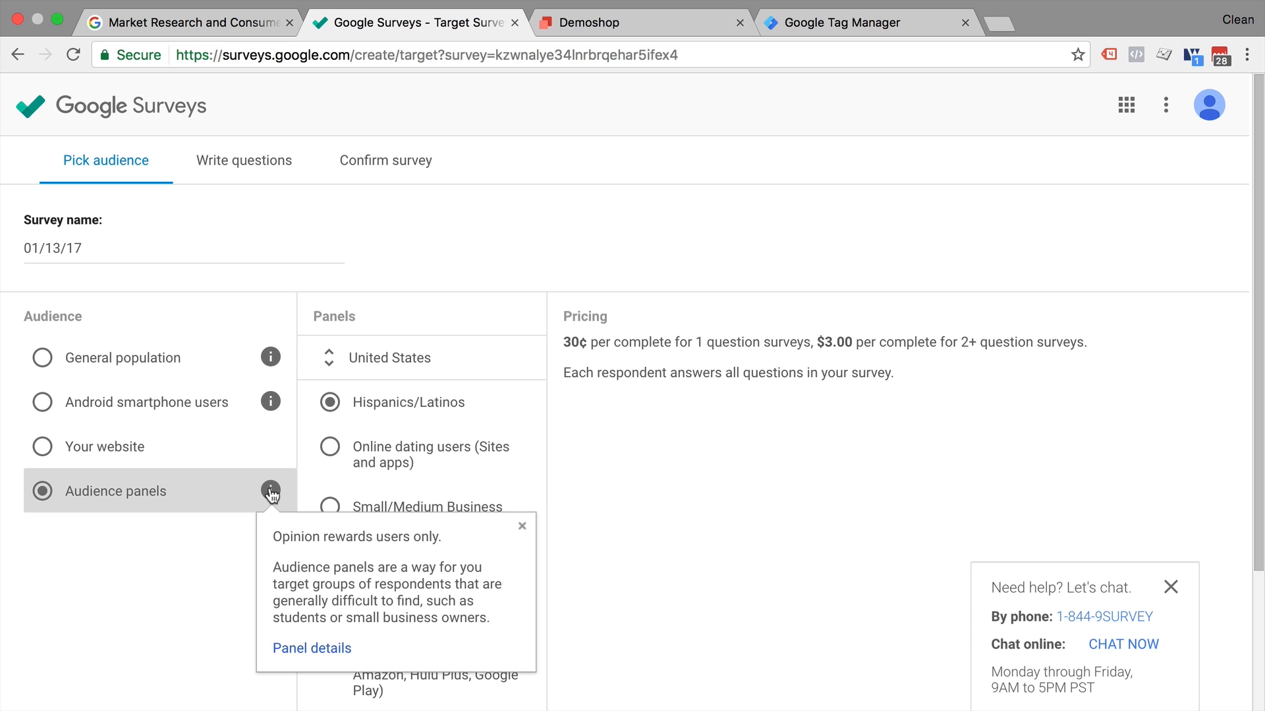
pyautogui.click(606, 453)
pyautogui.scroll(-3, 575, 467)
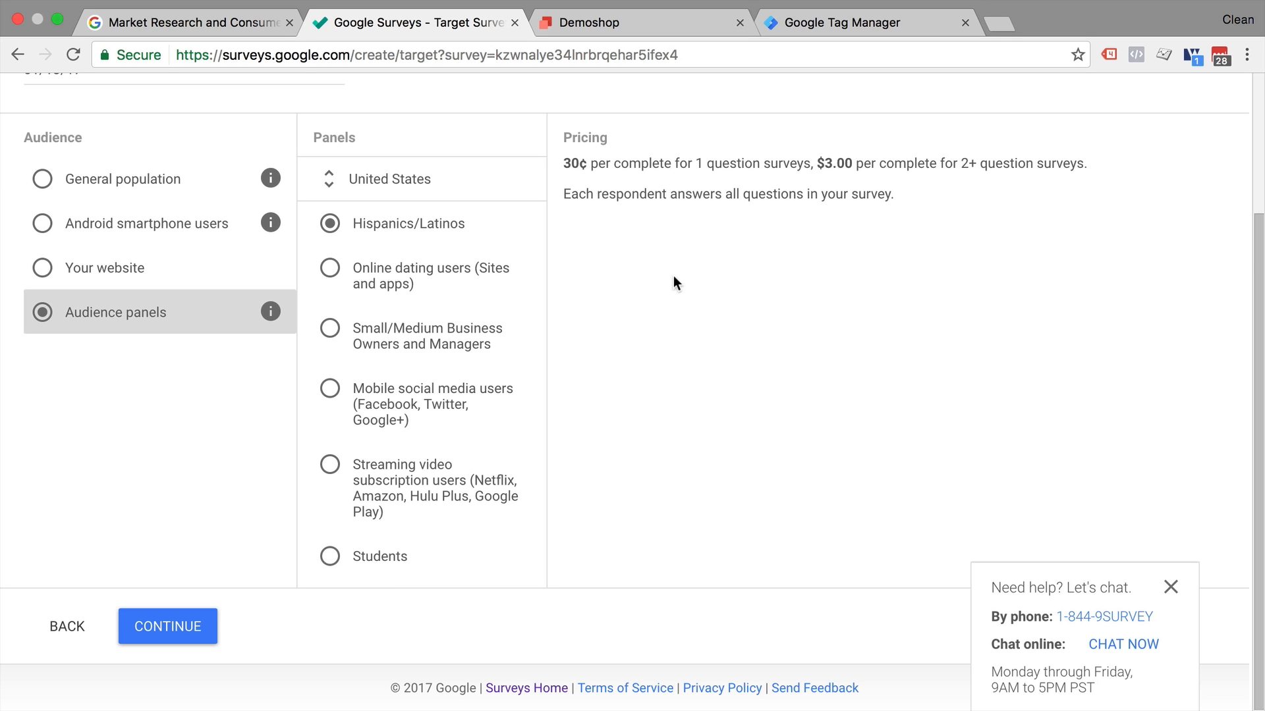
pyautogui.click(332, 389)
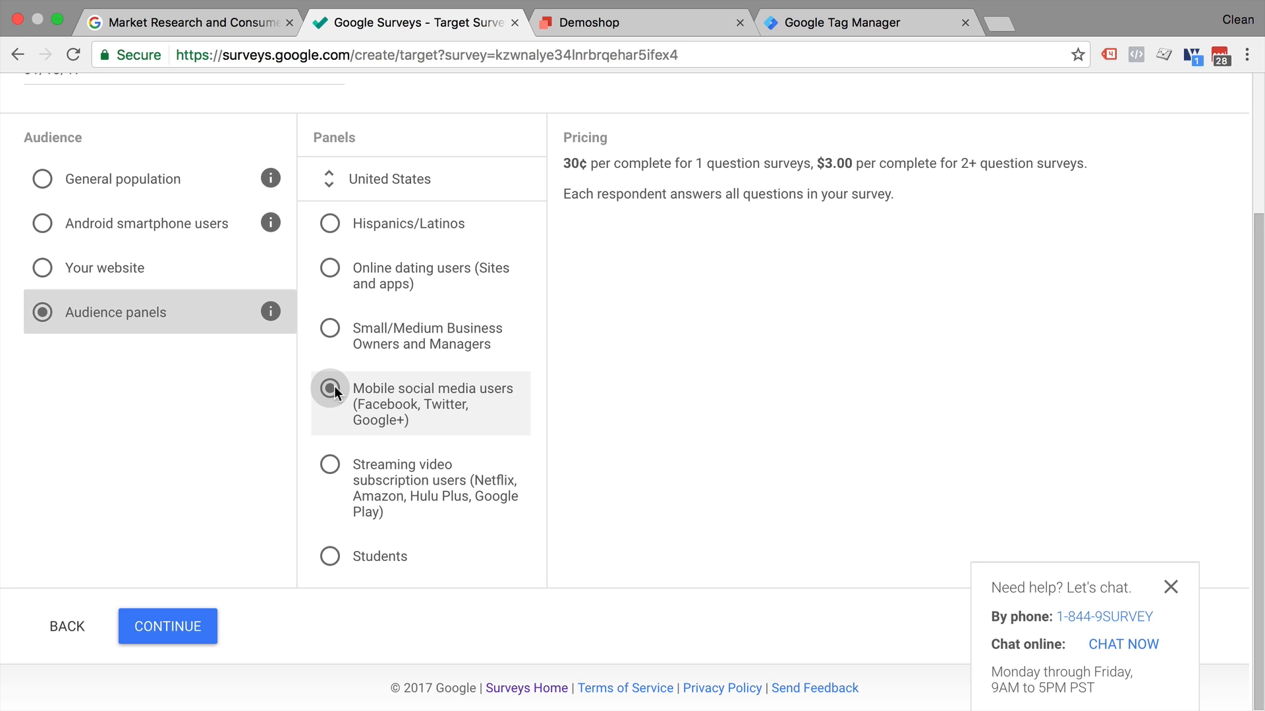
pyautogui.click(40, 178)
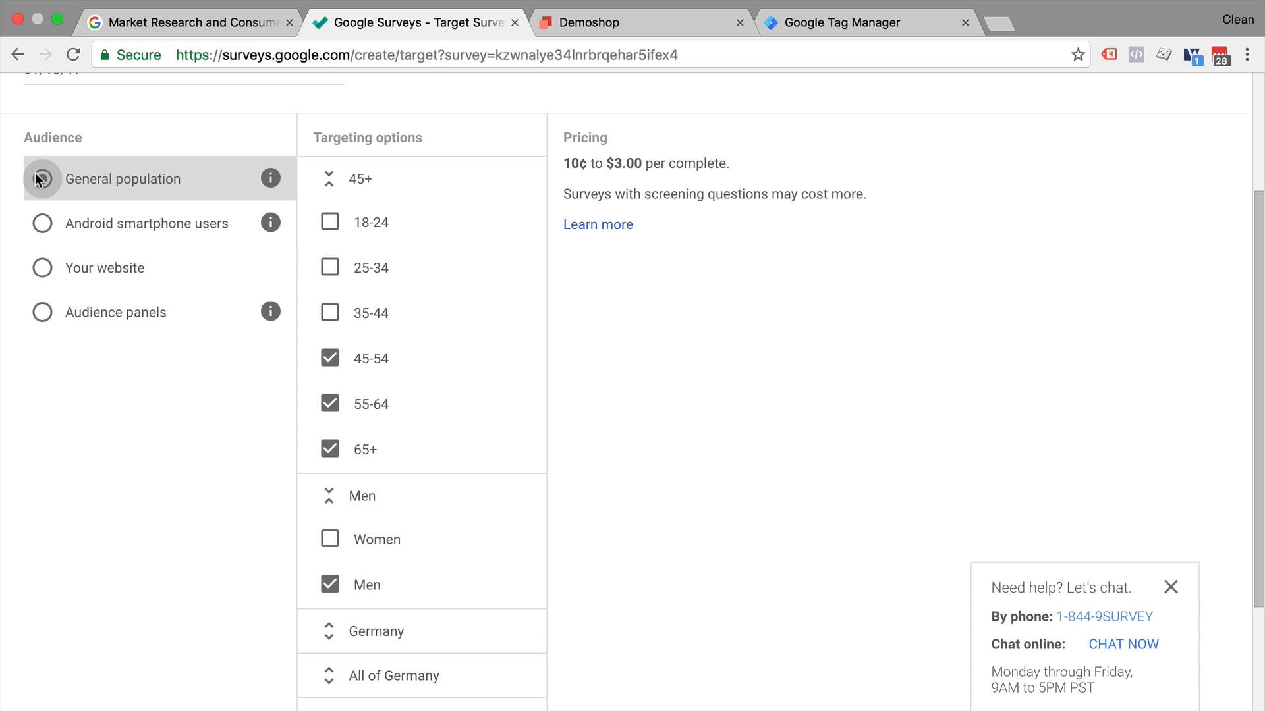
pyautogui.scroll(-3, 257, 358)
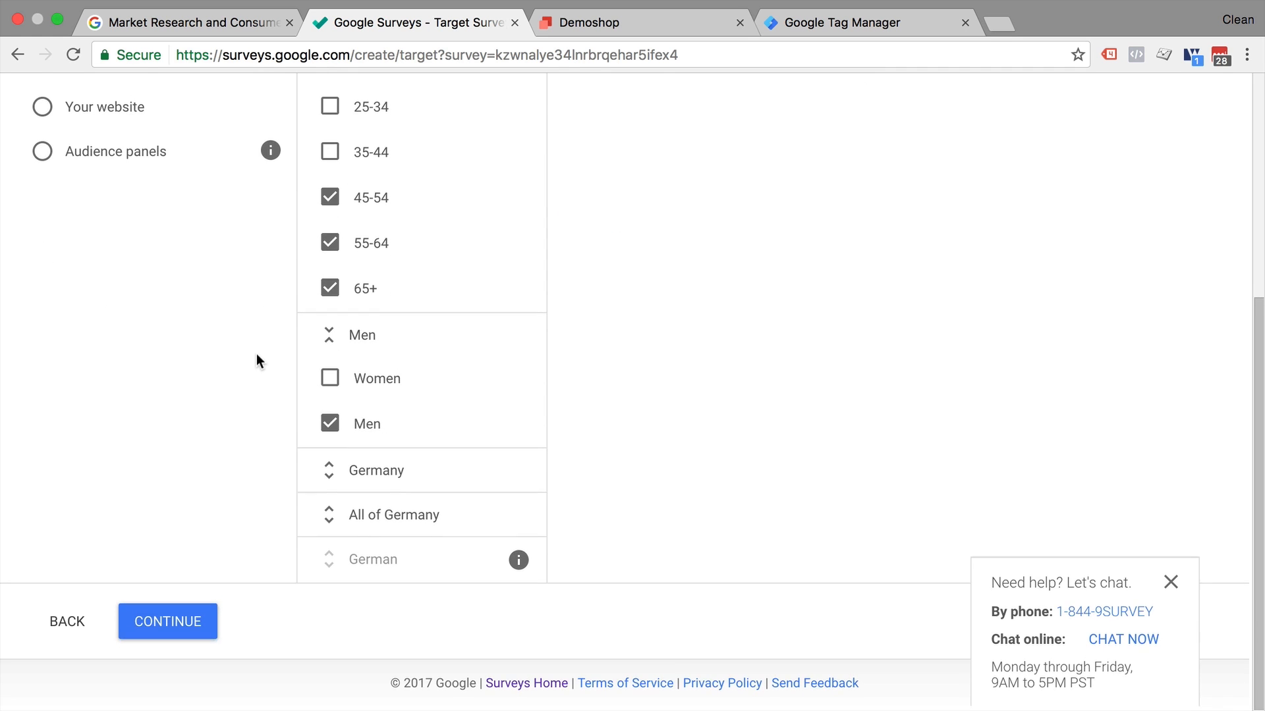
# Continue to the questions, compare the question formats, and add a single answer question reading "Where do you watch video content?"
pyautogui.click(183, 635)
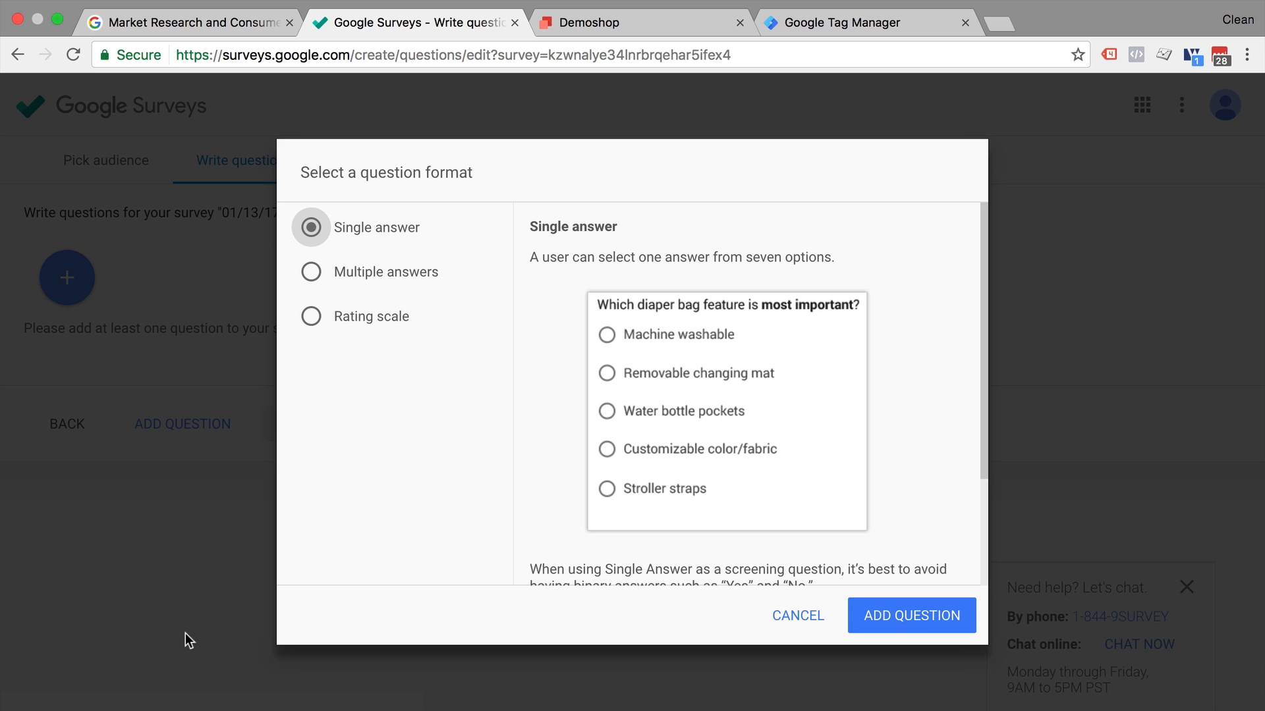
pyautogui.click(359, 271)
pyautogui.click(339, 315)
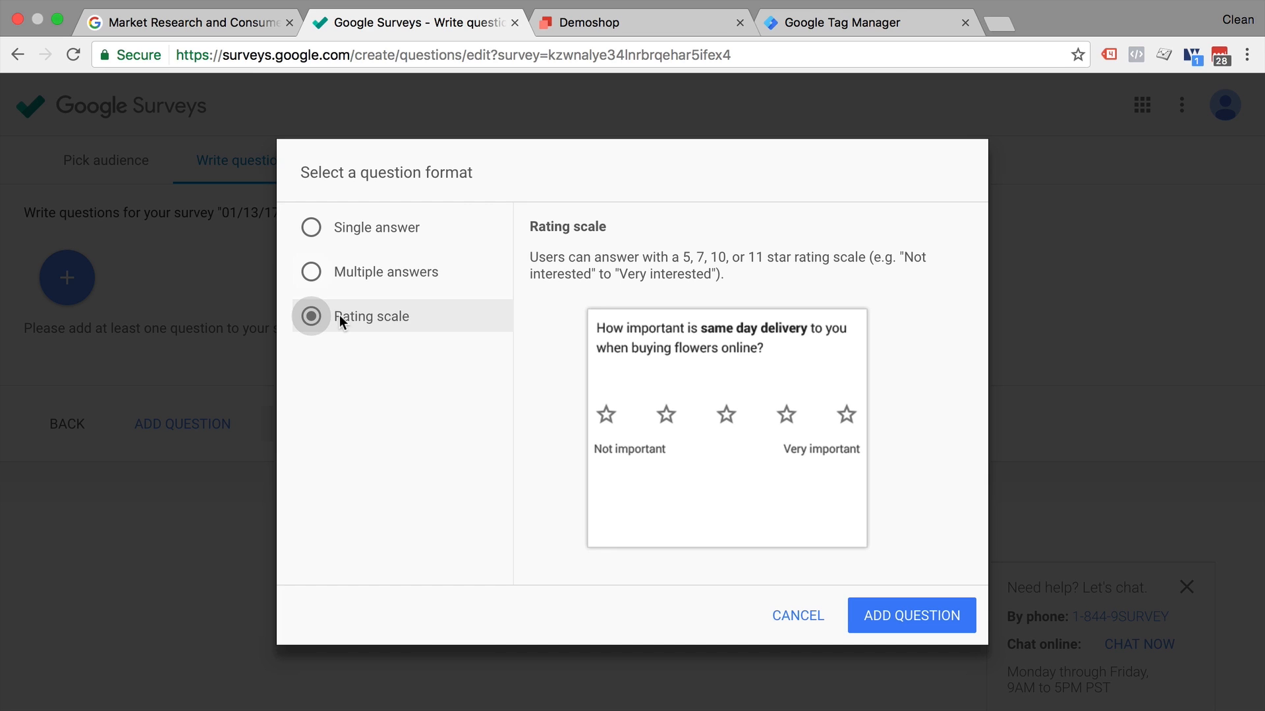
pyautogui.click(362, 221)
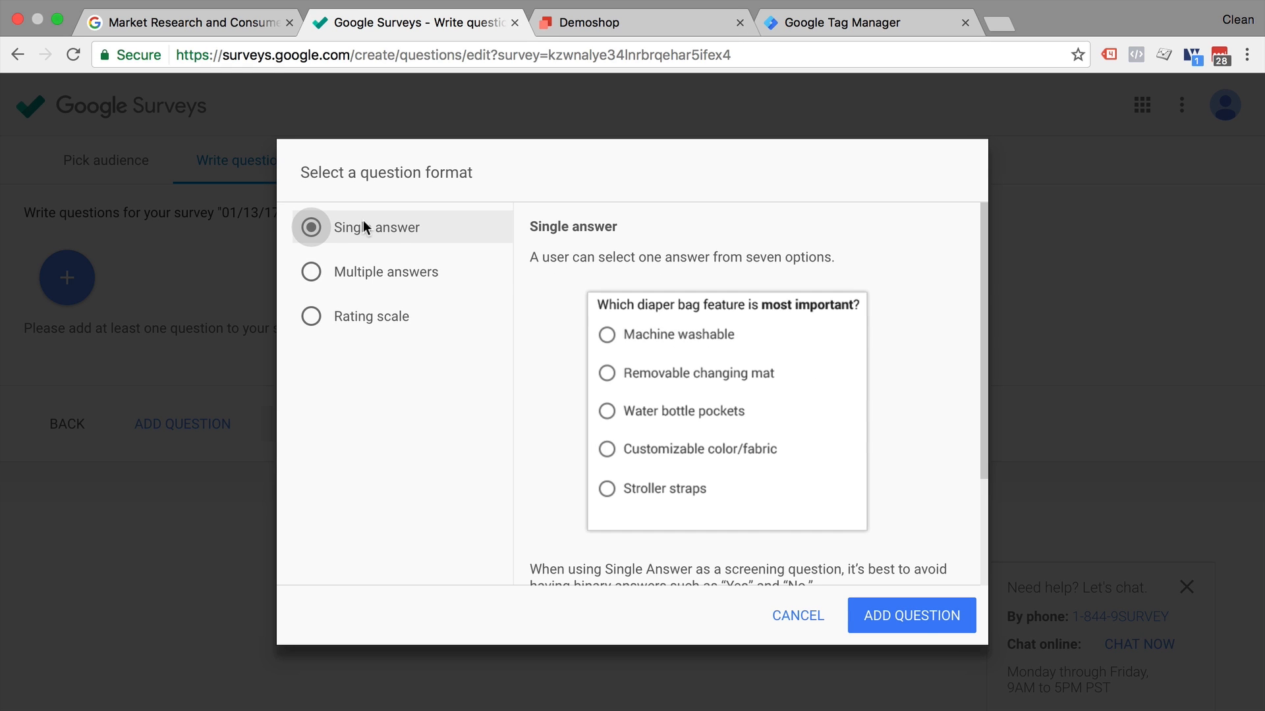
pyautogui.click(930, 624)
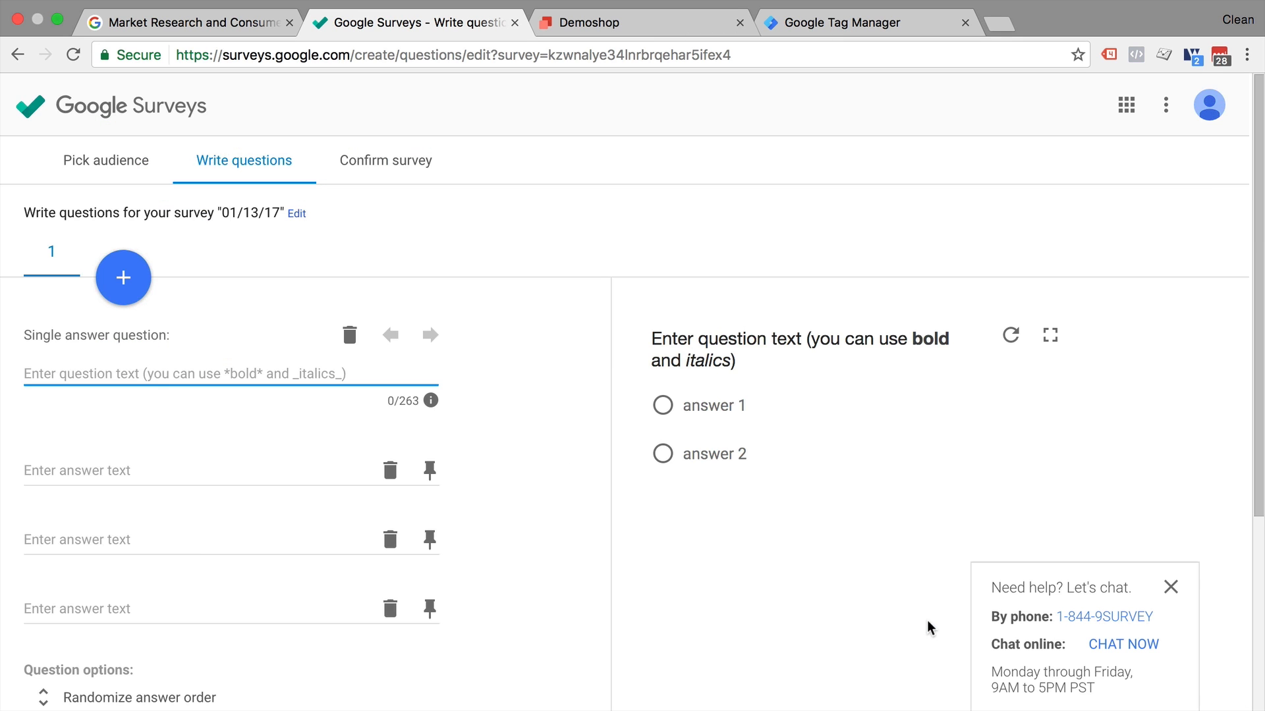
pyautogui.write('Where do you watch video content?')
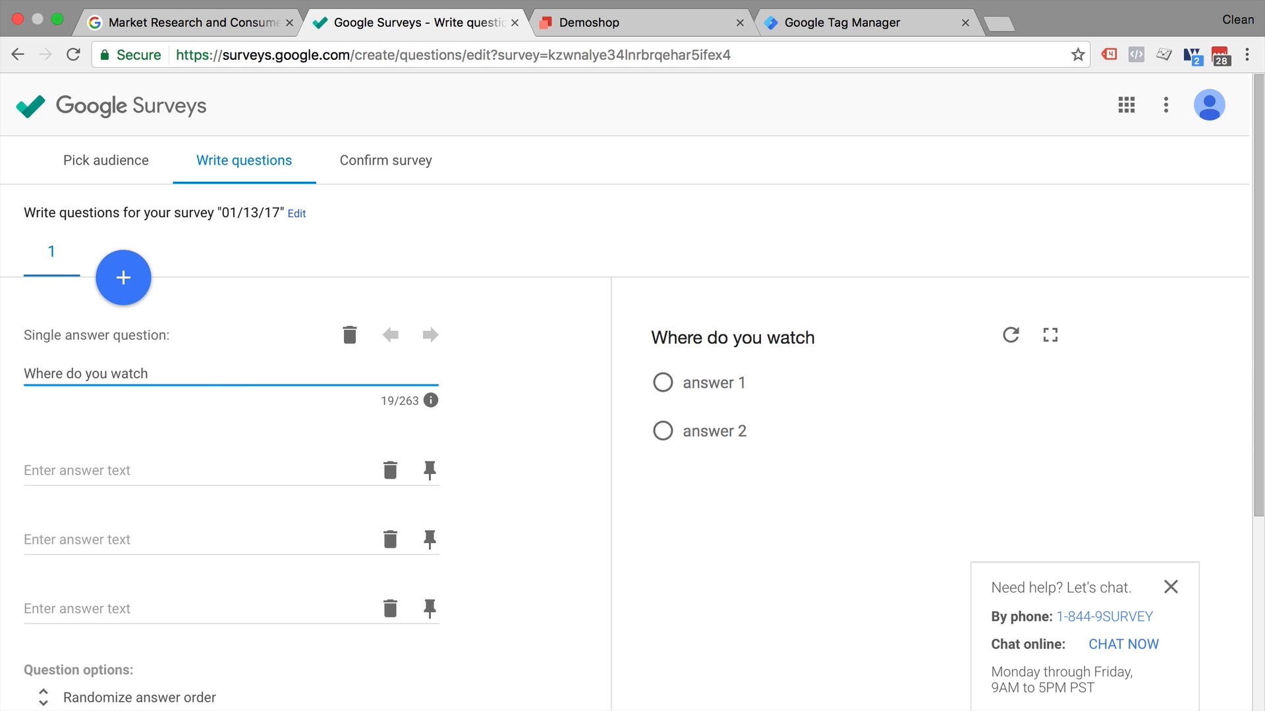
# Enter the answers TV, Table or Phone, Computer and Other for the video content question
pyautogui.click(70, 475)
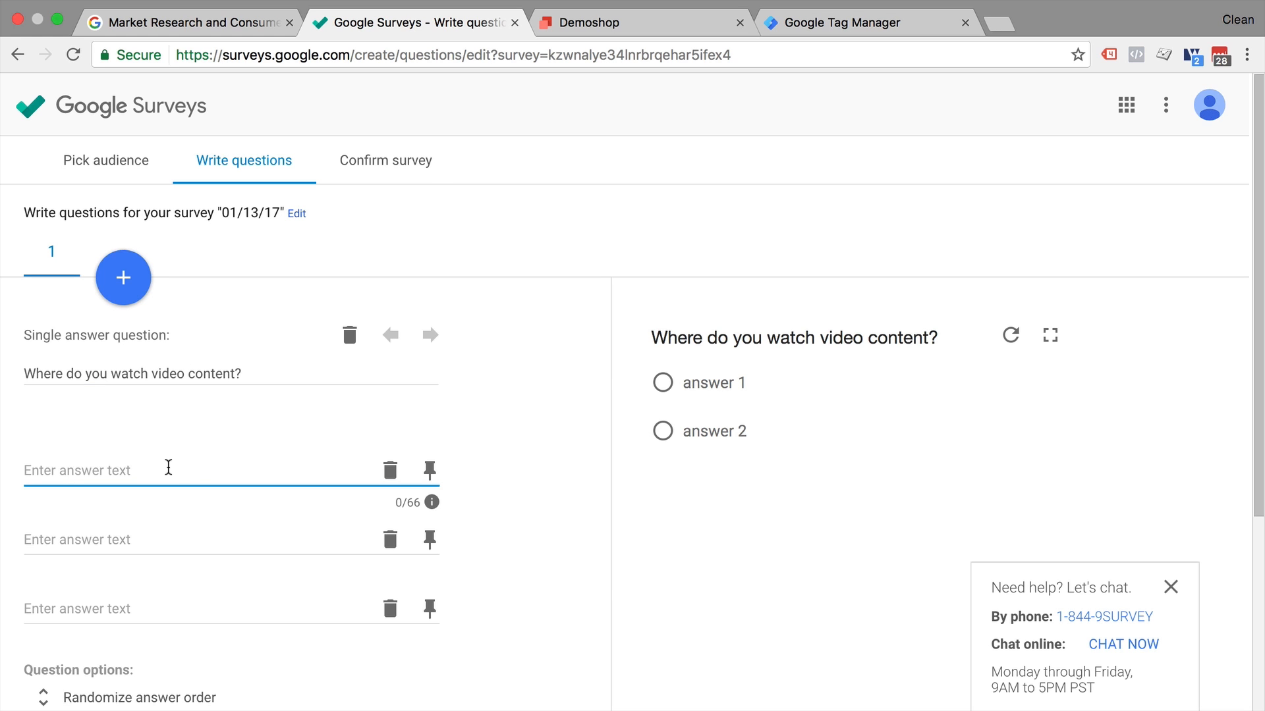
pyautogui.scroll(-3, 168, 468)
pyautogui.write('TV')
pyautogui.click(130, 424)
pyautogui.write('Table or Phone')
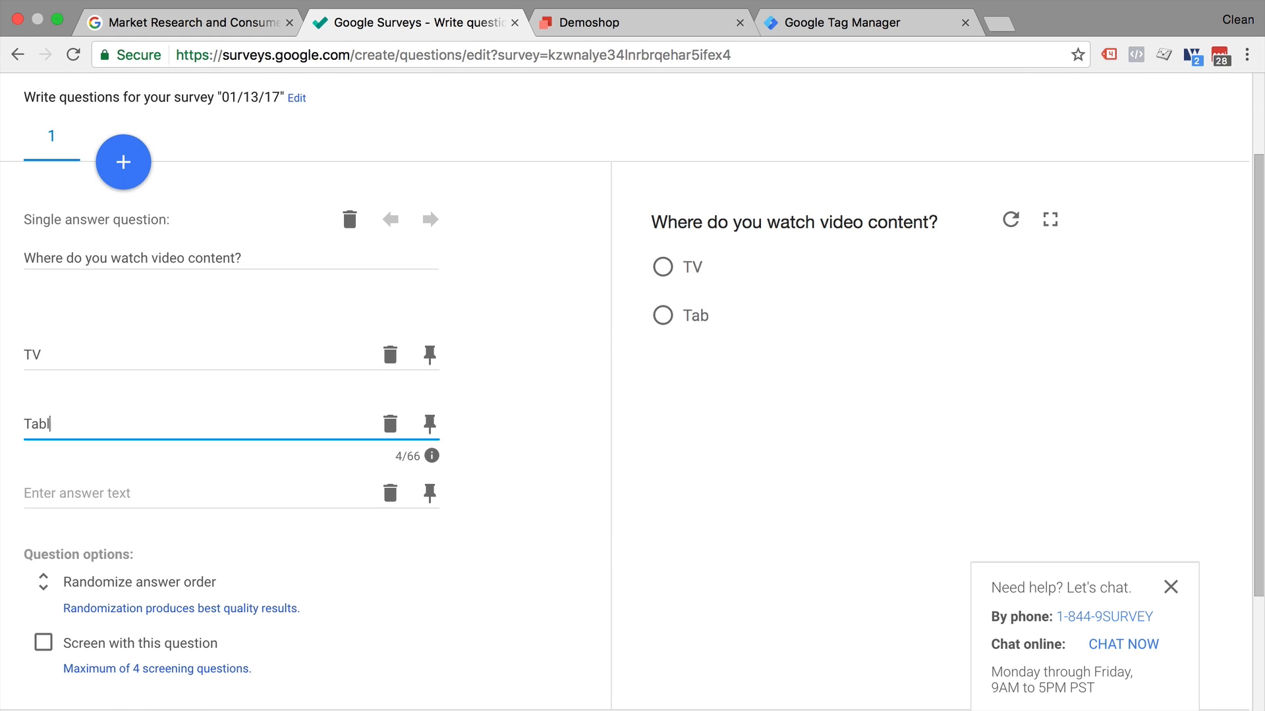
pyautogui.click(104, 485)
pyautogui.write('Computer')
pyautogui.press('Tab')
pyautogui.write('Other')
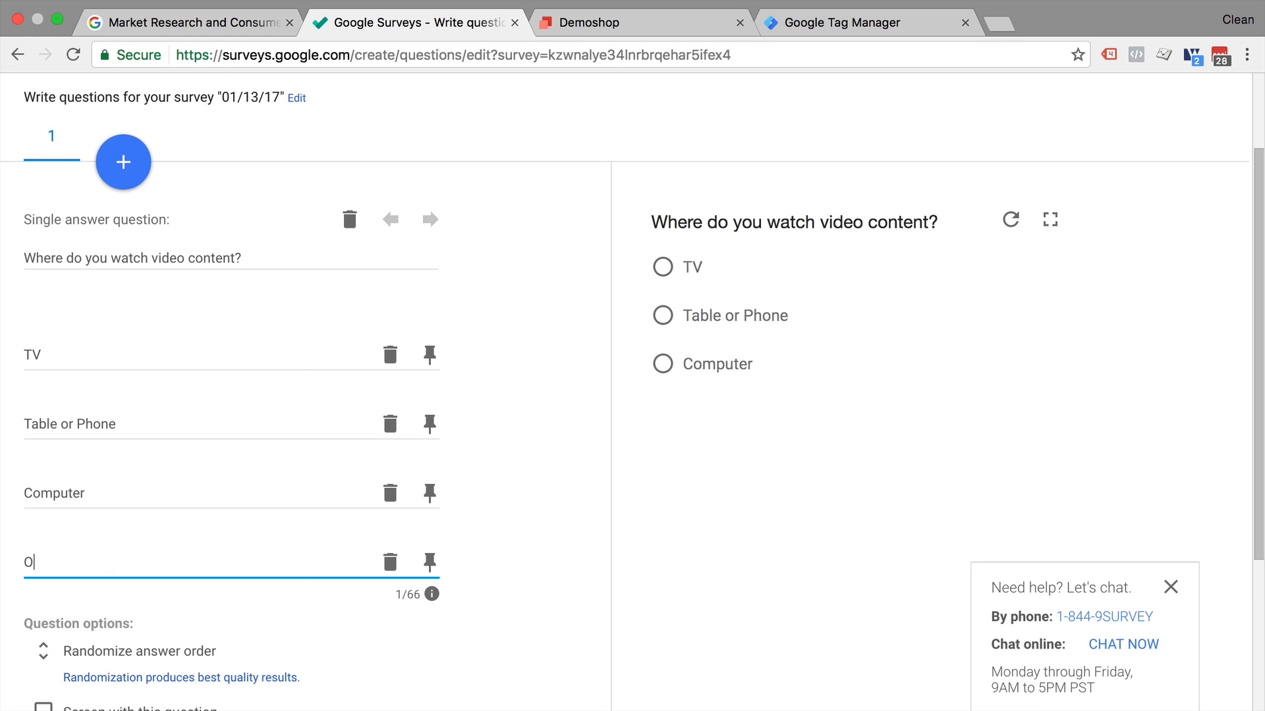
# Check the available answer order options, keep the randomized order, and pin the Other answer in its position
pyautogui.scroll(-3, 503, 525)
pyautogui.doubleClick(370, 337)
pyautogui.moveTo(388, 324); pyautogui.dragTo(585, 392)
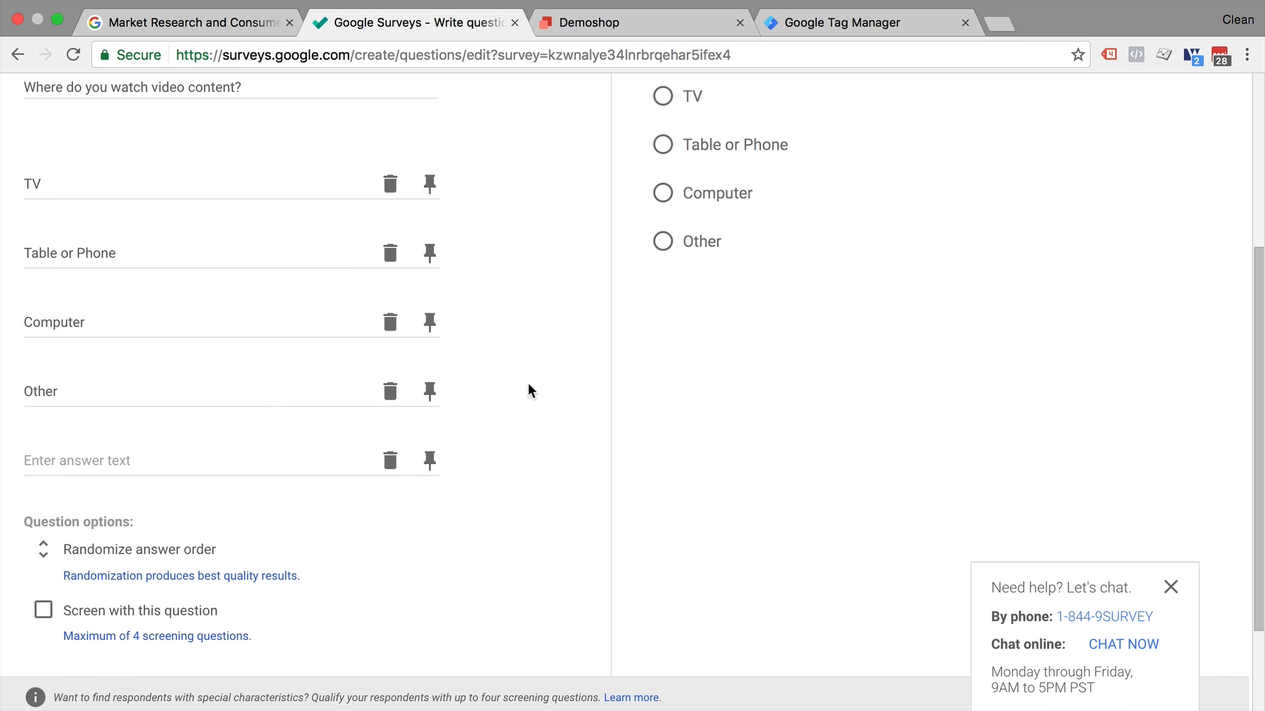
pyautogui.scroll(3, 527, 388)
pyautogui.scroll(-1, 518, 385)
pyautogui.scroll(-5, 518, 392)
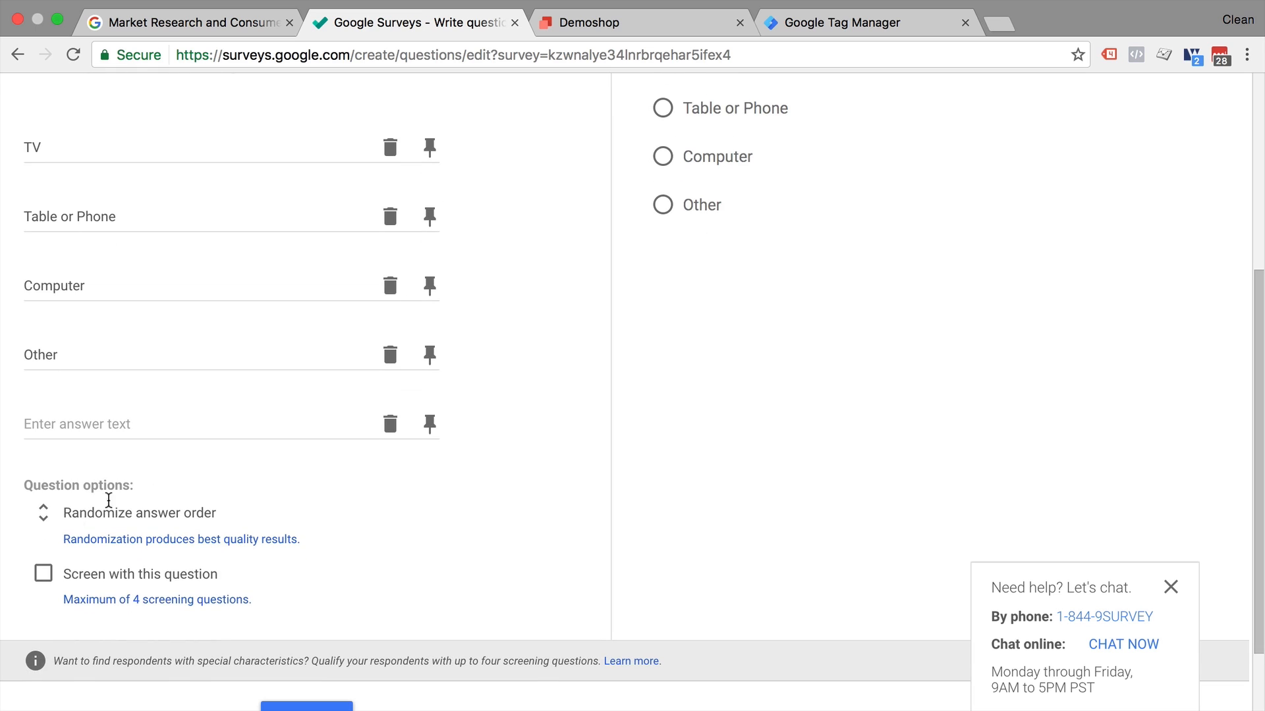
pyautogui.click(46, 519)
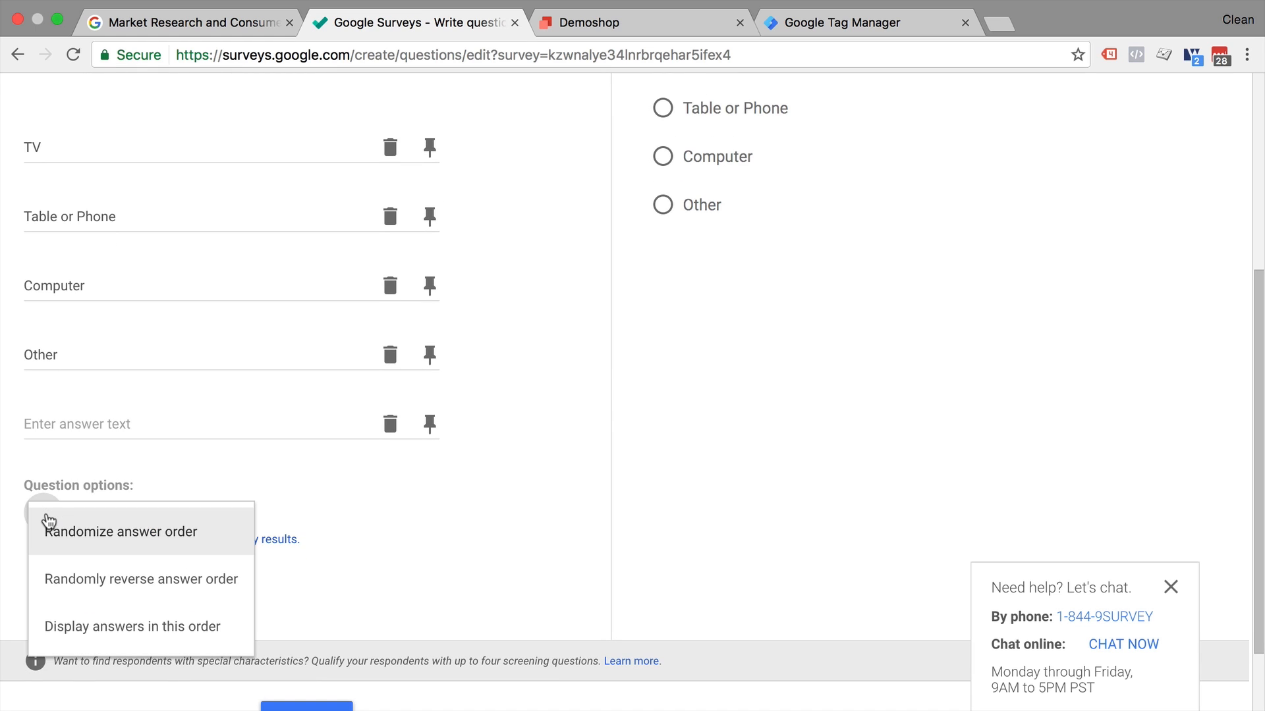
pyautogui.click(539, 481)
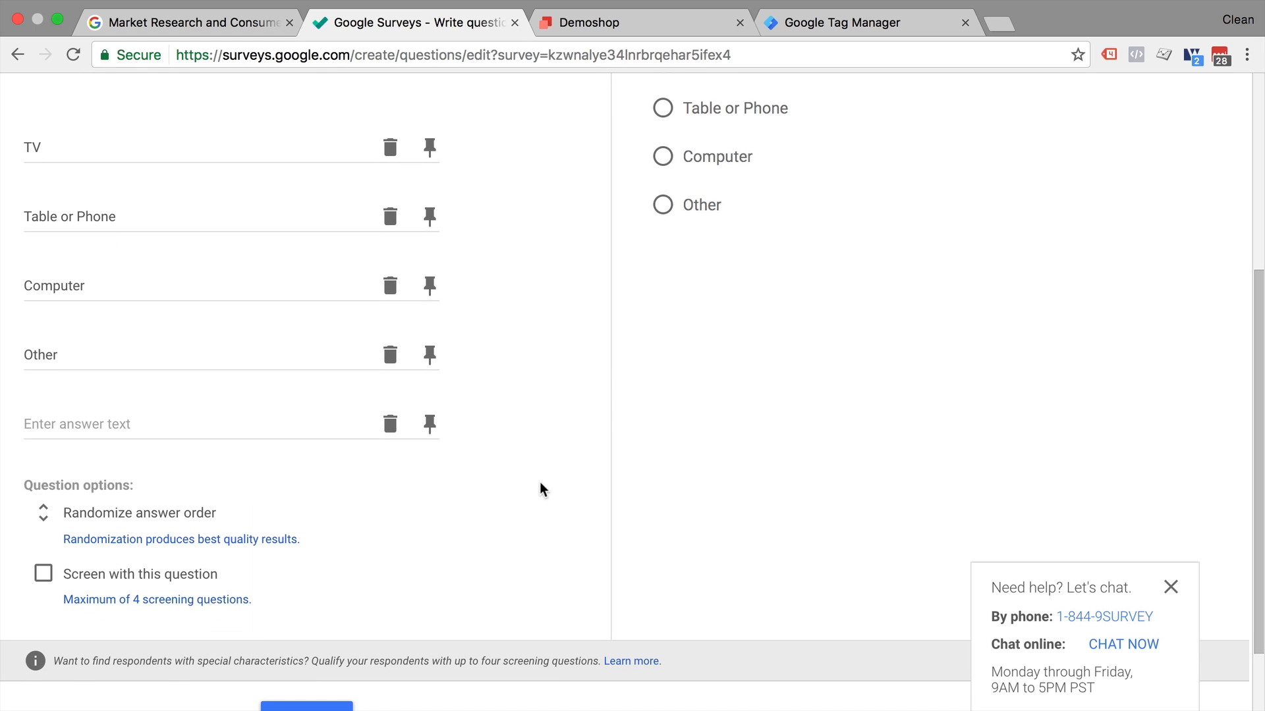
pyautogui.click(432, 364)
pyautogui.scroll(-3, 505, 446)
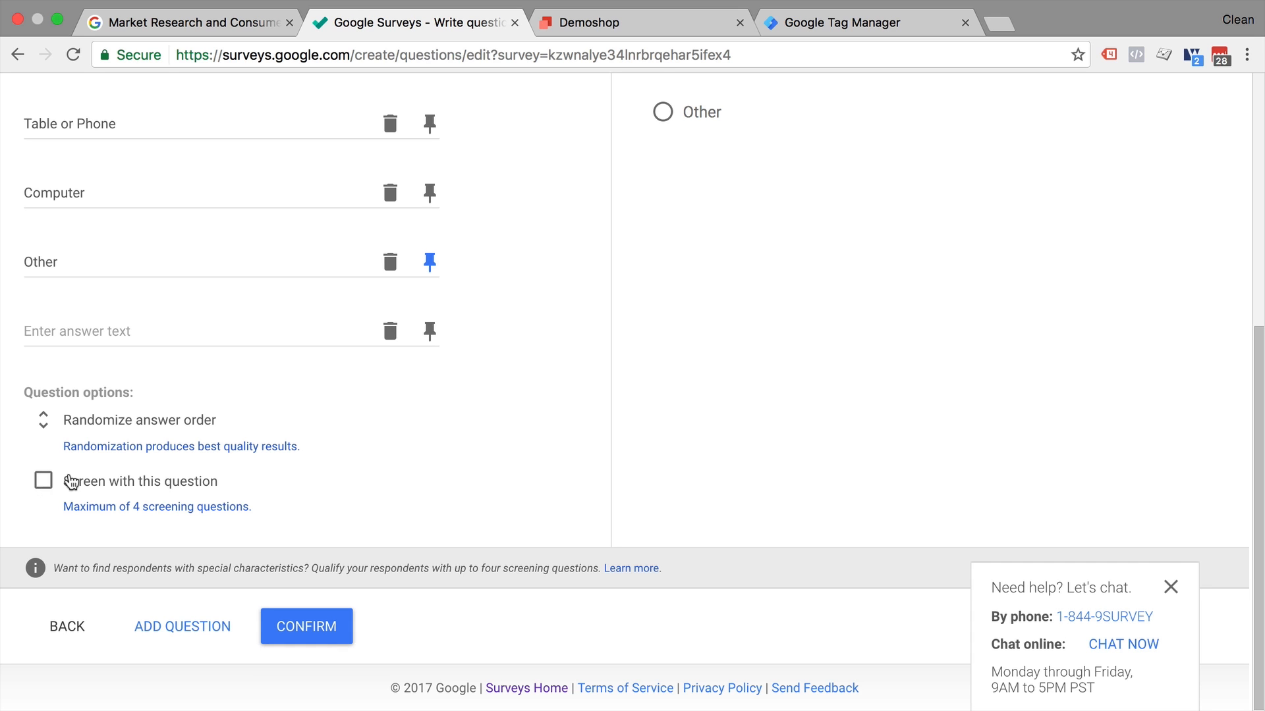
# Try screening respondents with the video content question, review the screen-in choices, and switch screening back off
pyautogui.scroll(4, 68, 483)
pyautogui.scroll(-4, 68, 482)
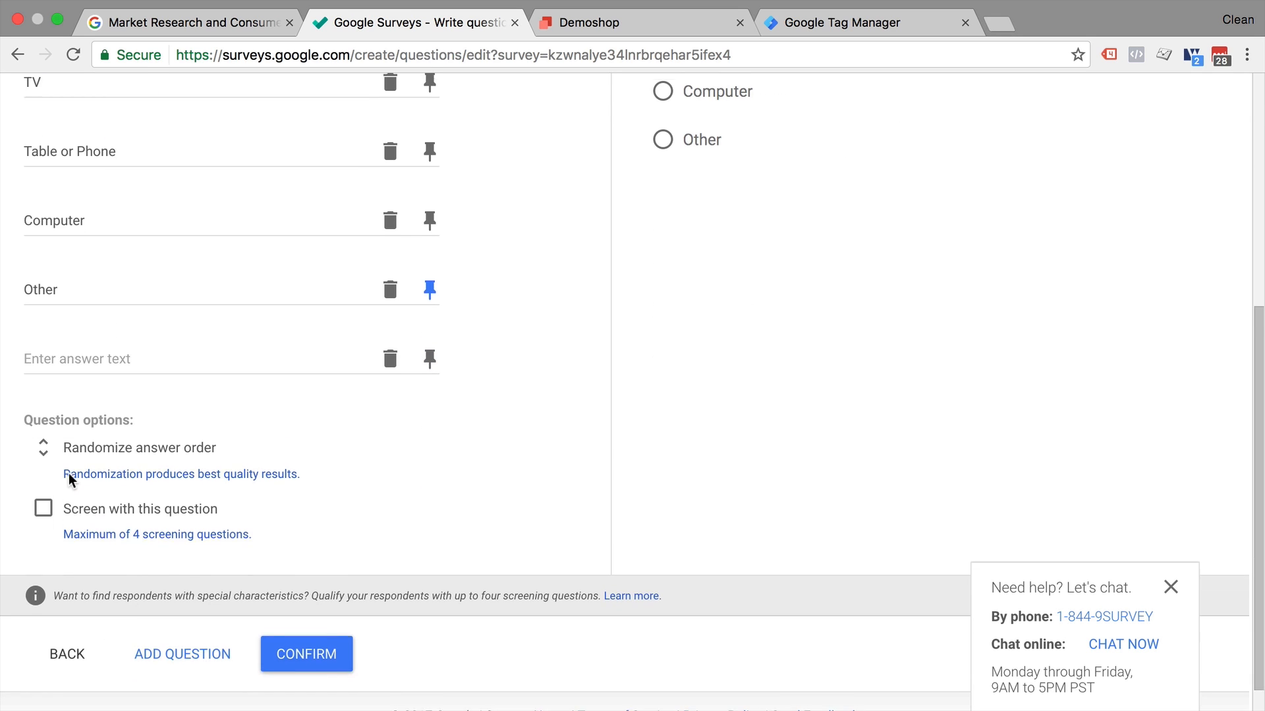
pyautogui.click(43, 503)
pyautogui.scroll(6, 155, 496)
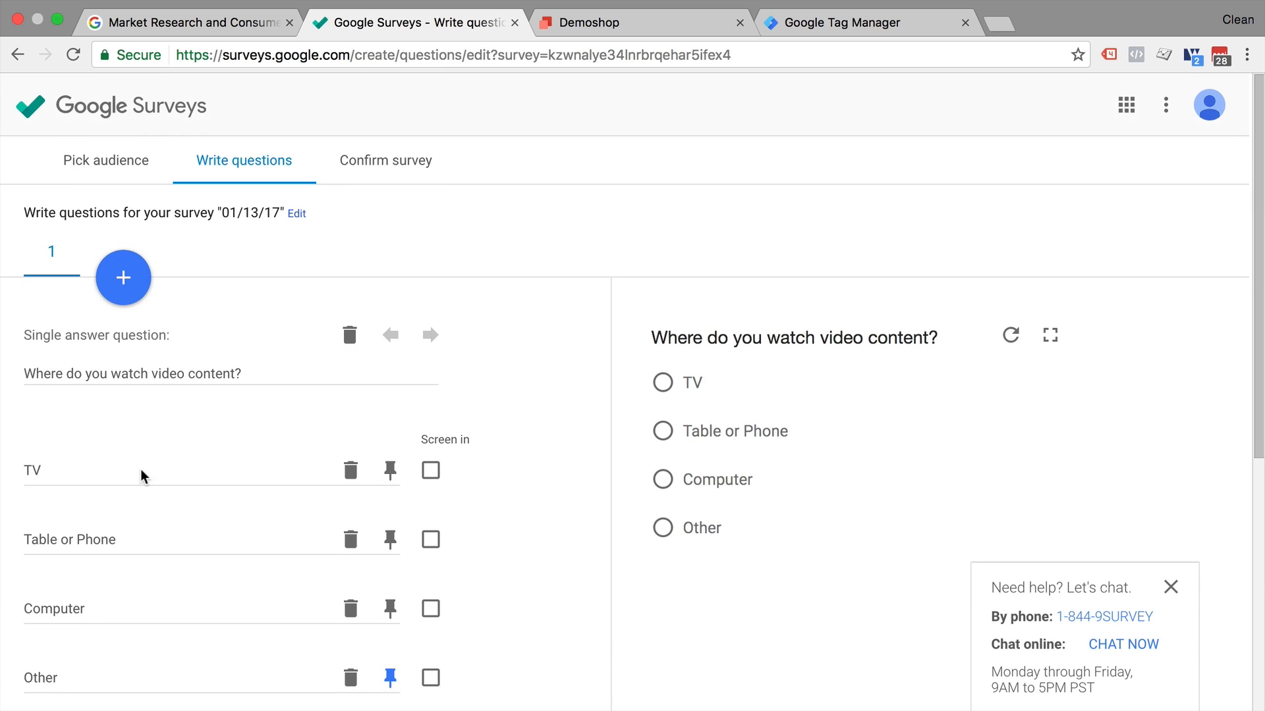
pyautogui.scroll(-4, 119, 598)
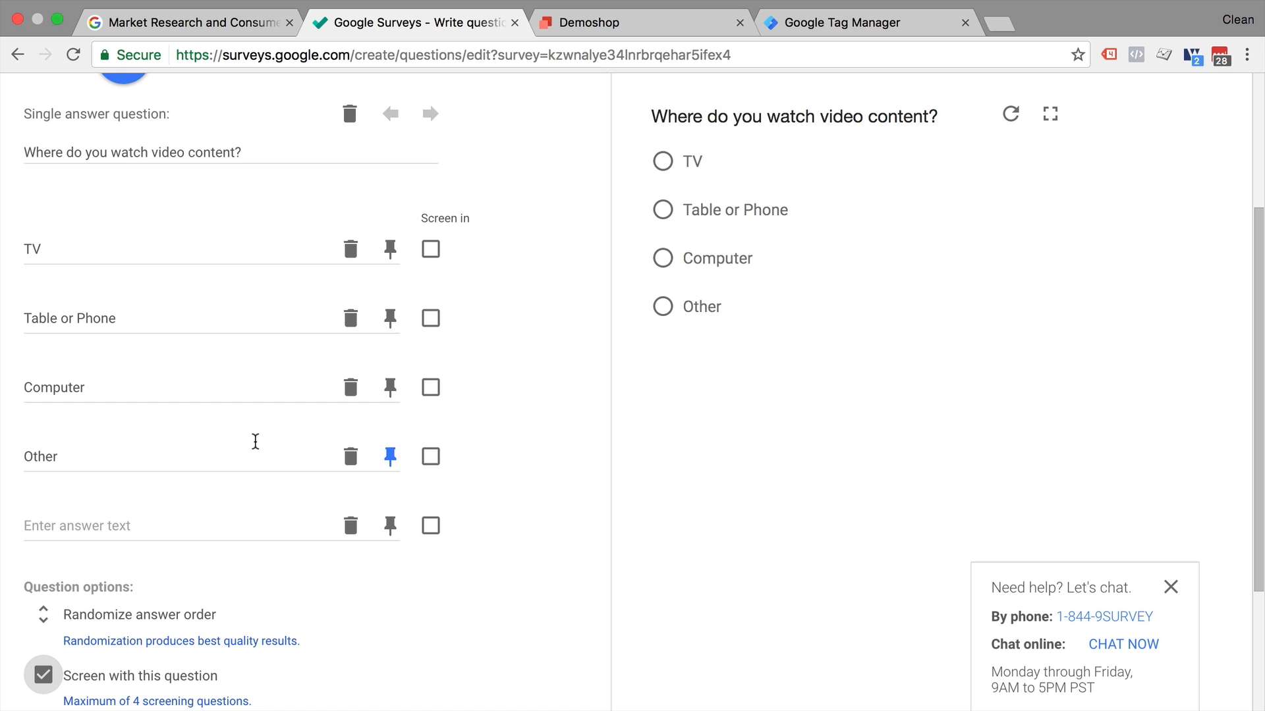
pyautogui.scroll(-3, 255, 441)
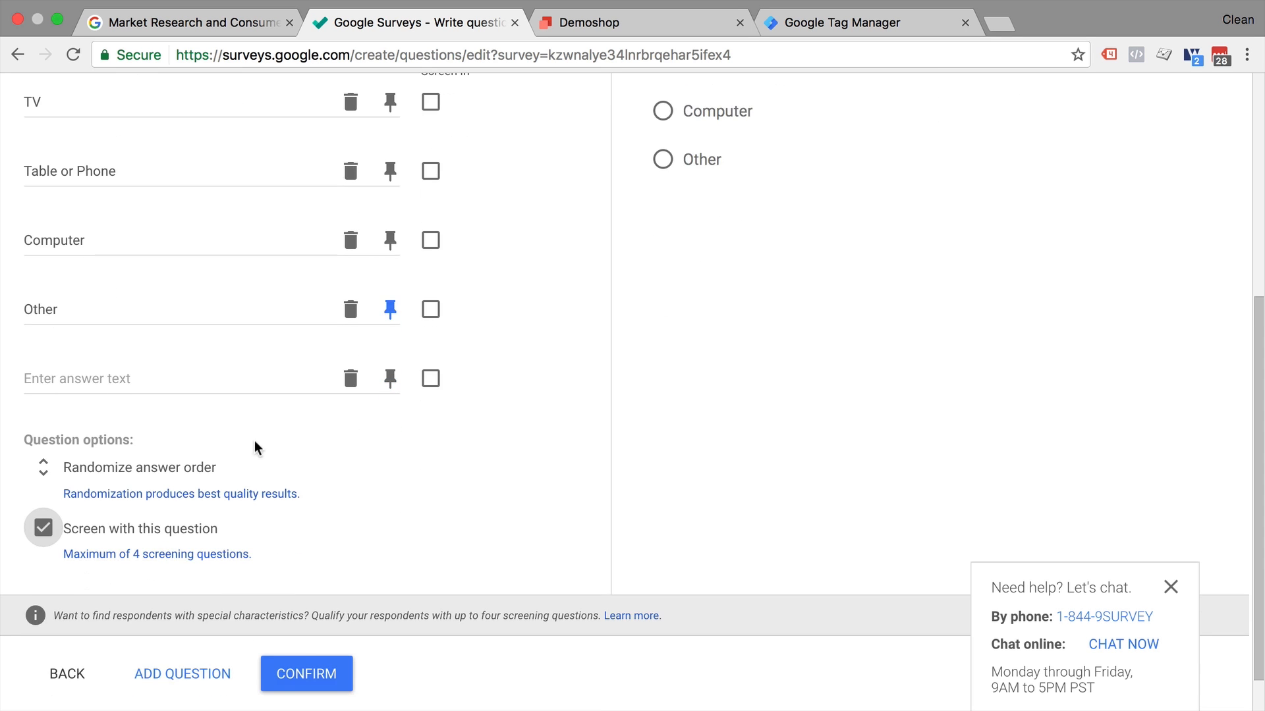
pyautogui.click(41, 527)
pyautogui.scroll(4, 301, 495)
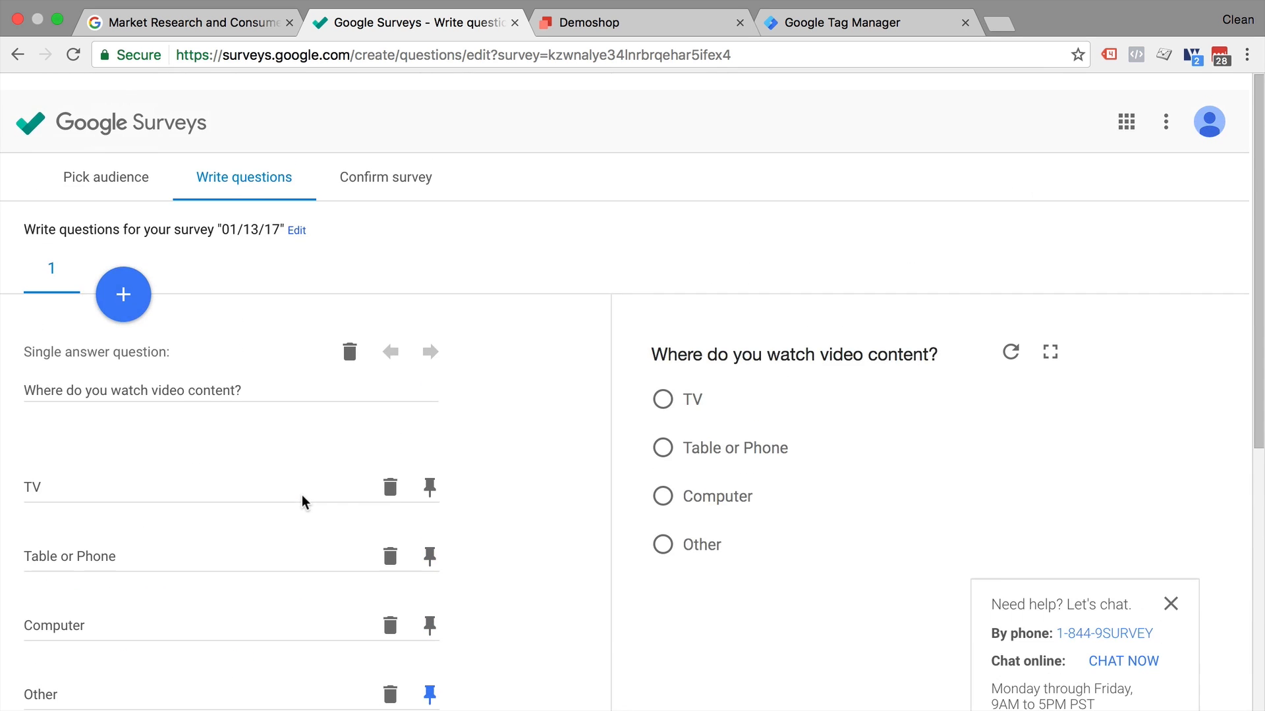
# Try adding a rating scale question as the second question and delete it again
pyautogui.click(136, 294)
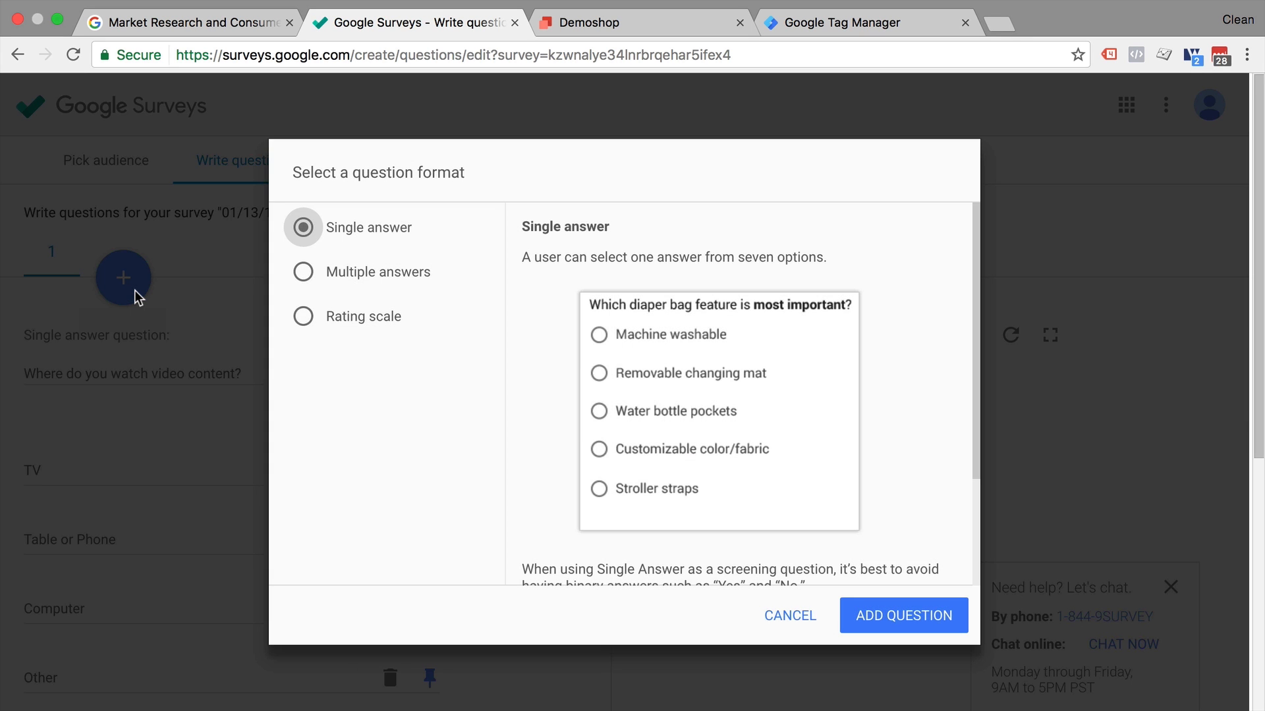
pyautogui.doubleClick(303, 317)
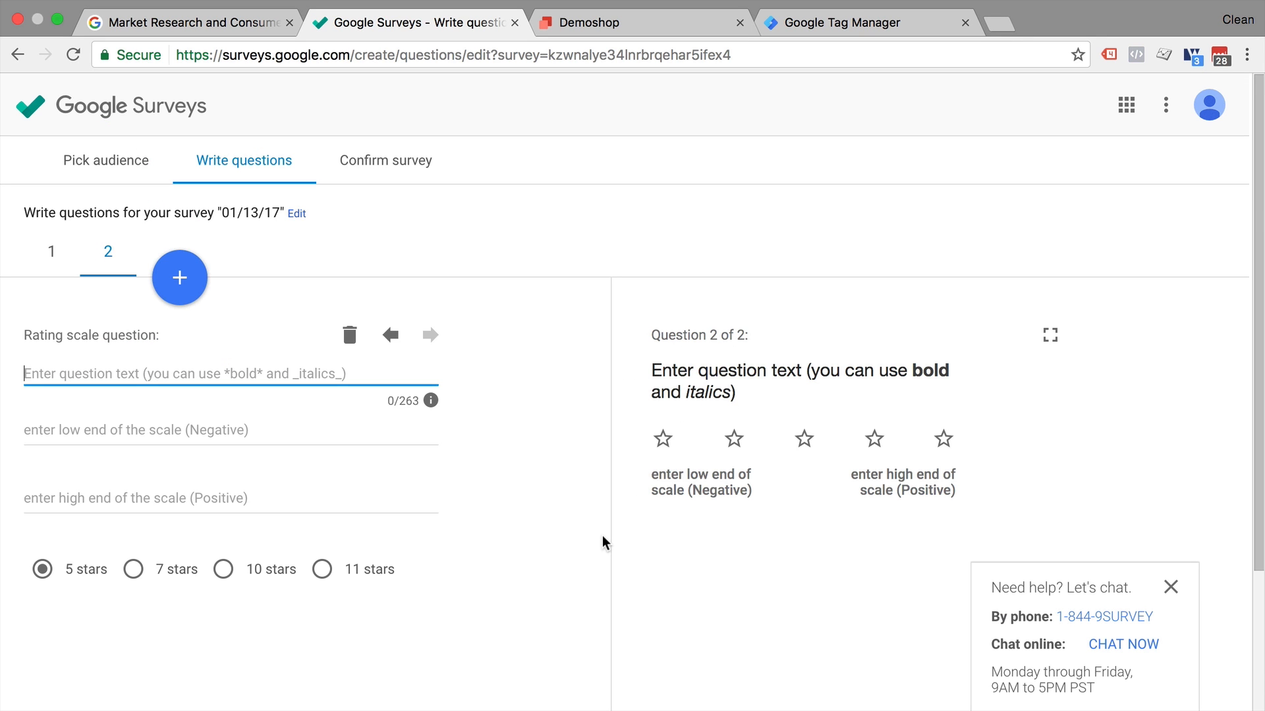
pyautogui.click(350, 336)
# Proceed to the survey's purchase review and set the responses per question to 1
pyautogui.scroll(-6, 579, 405)
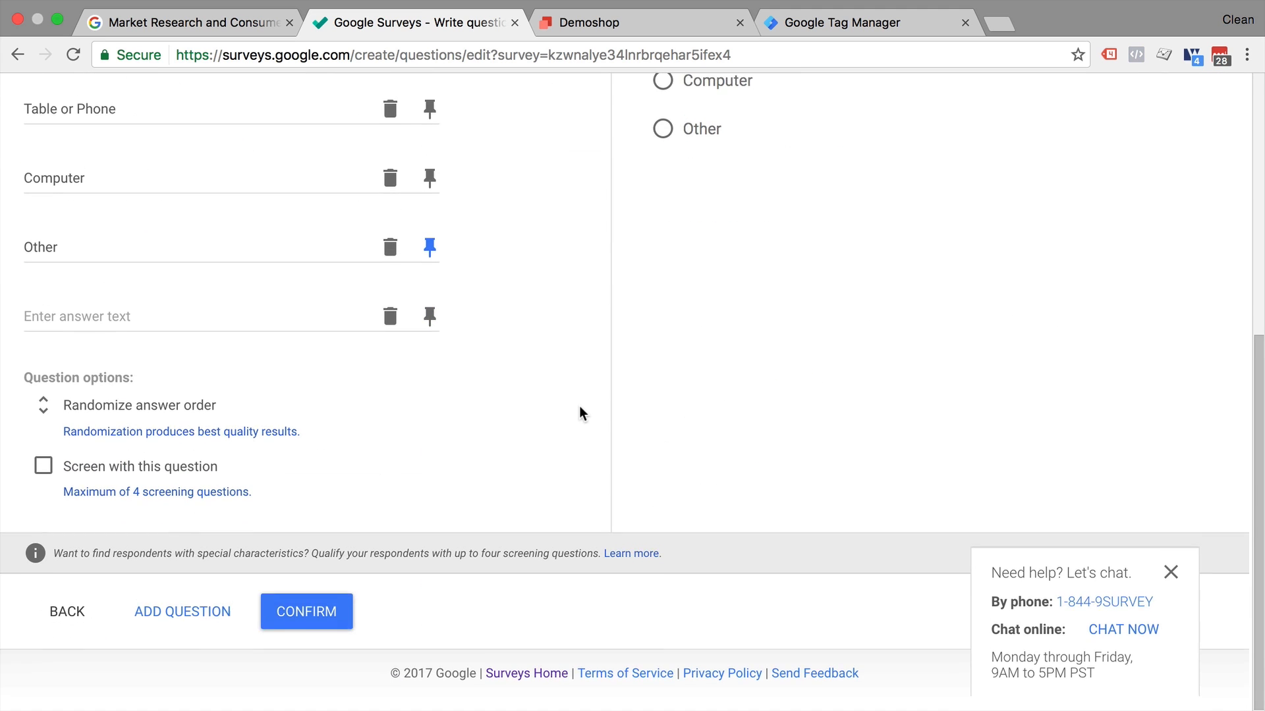
pyautogui.click(319, 626)
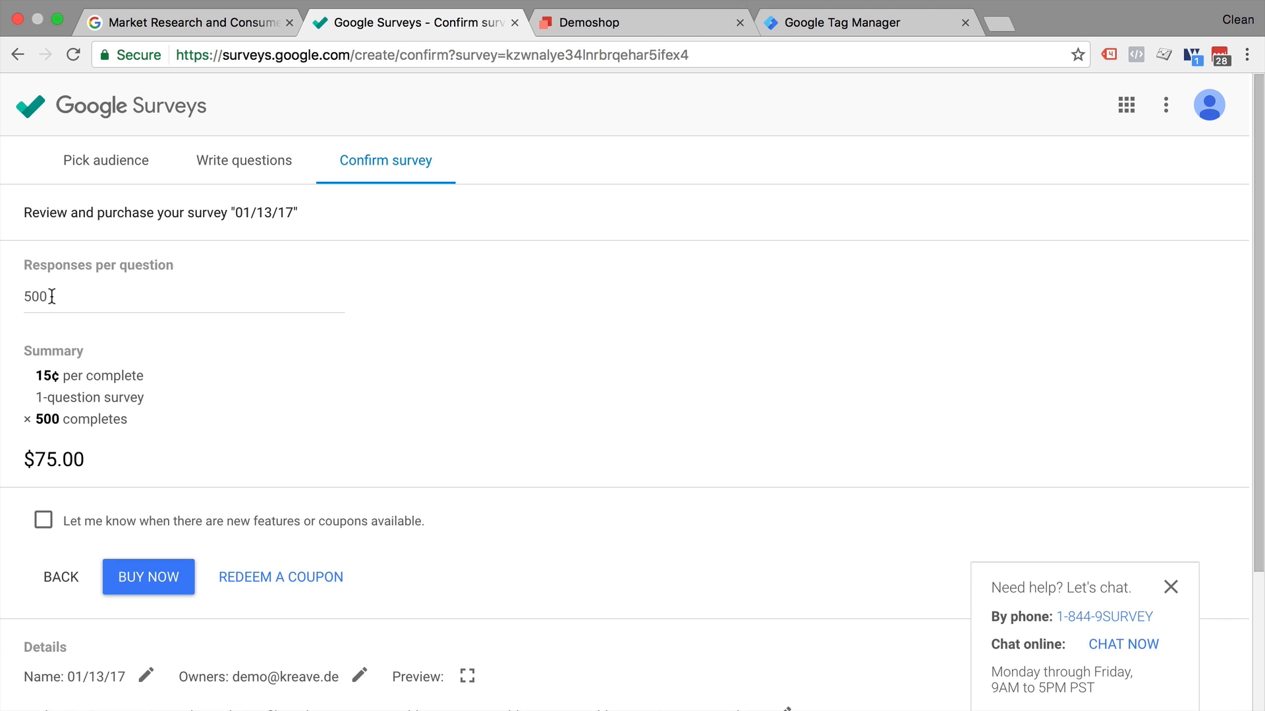
pyautogui.moveTo(51, 296); pyautogui.dragTo(17, 304)
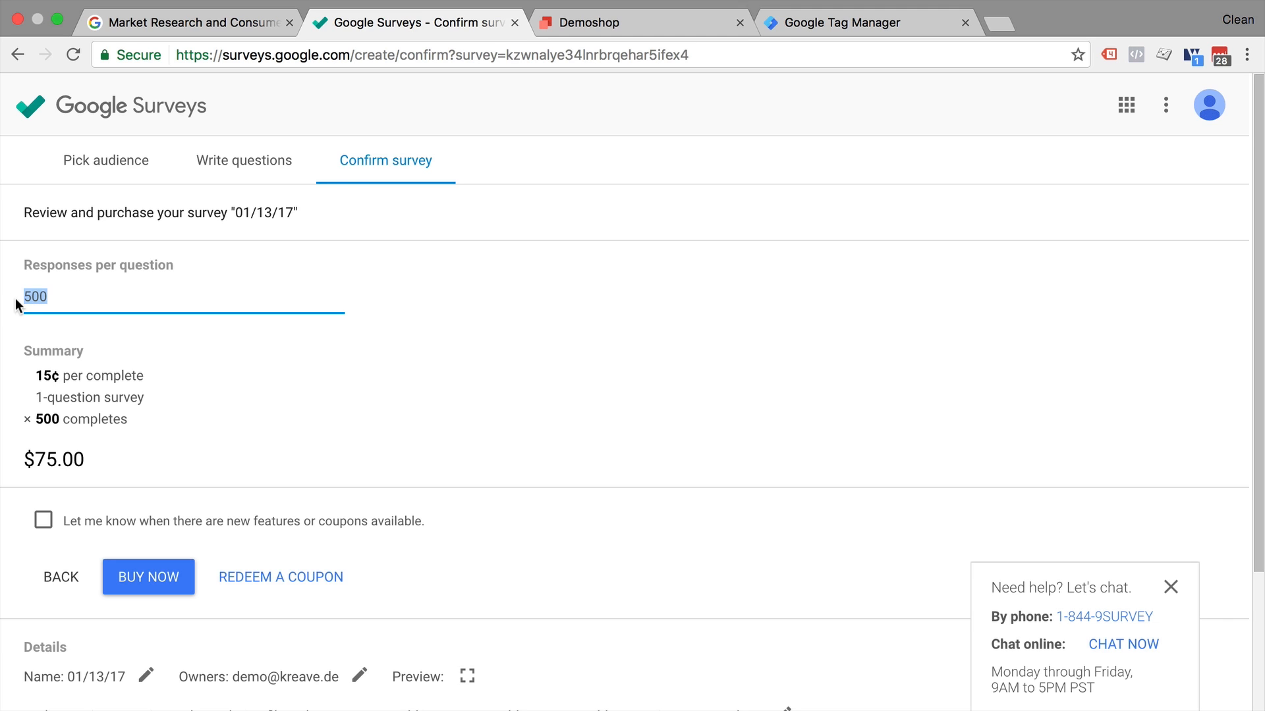
pyautogui.write('1')
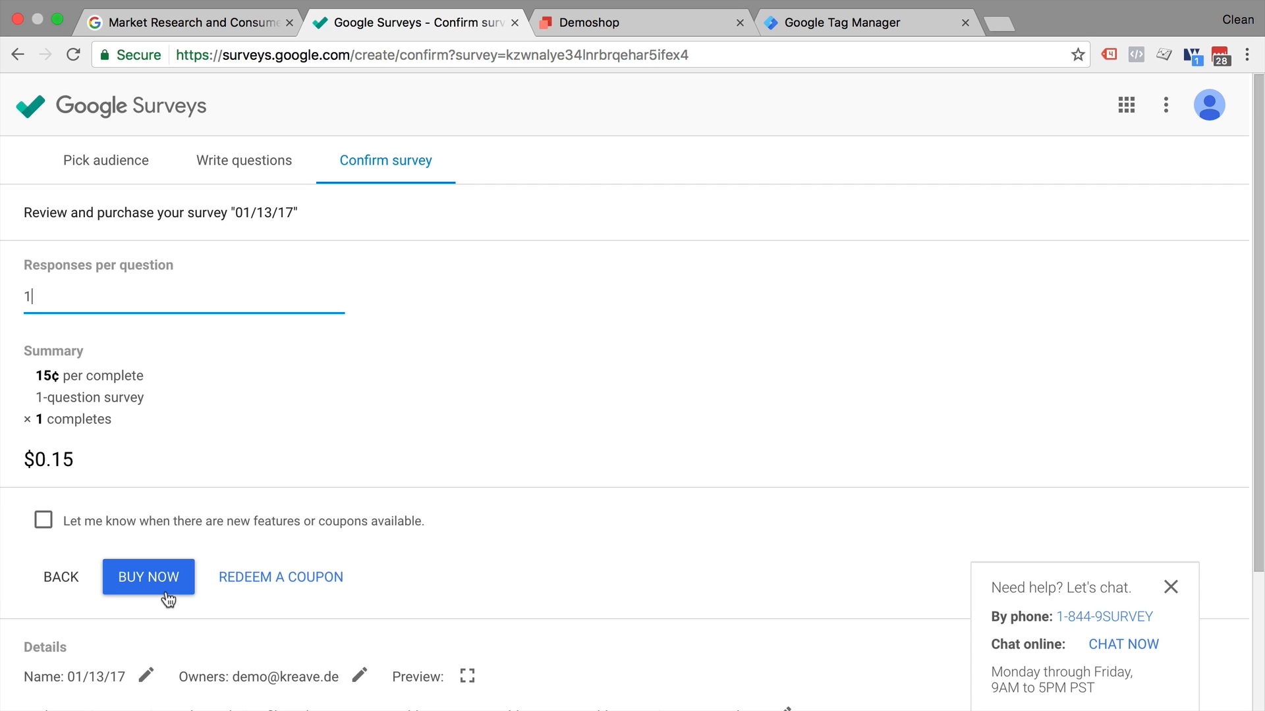
# Return to the survey list and open the detailed question report of the "Where do you watch your video content?" survey
pyautogui.click(25, 119)
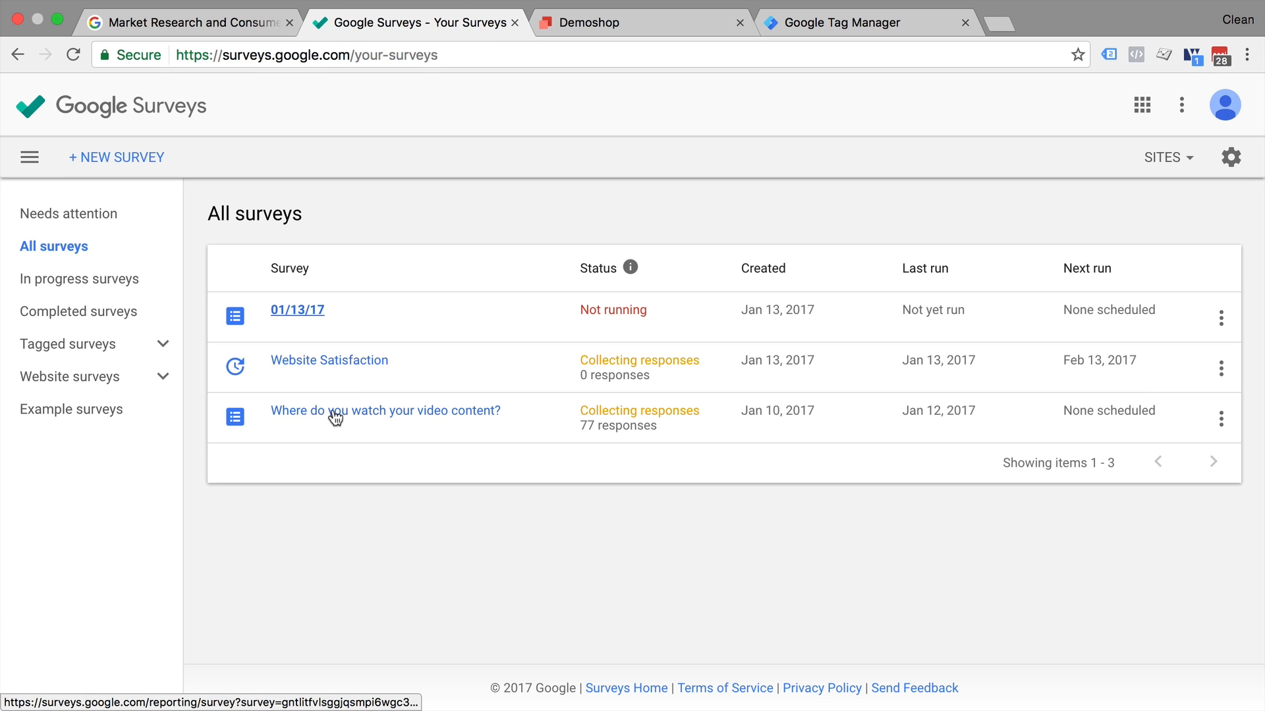
pyautogui.click(335, 415)
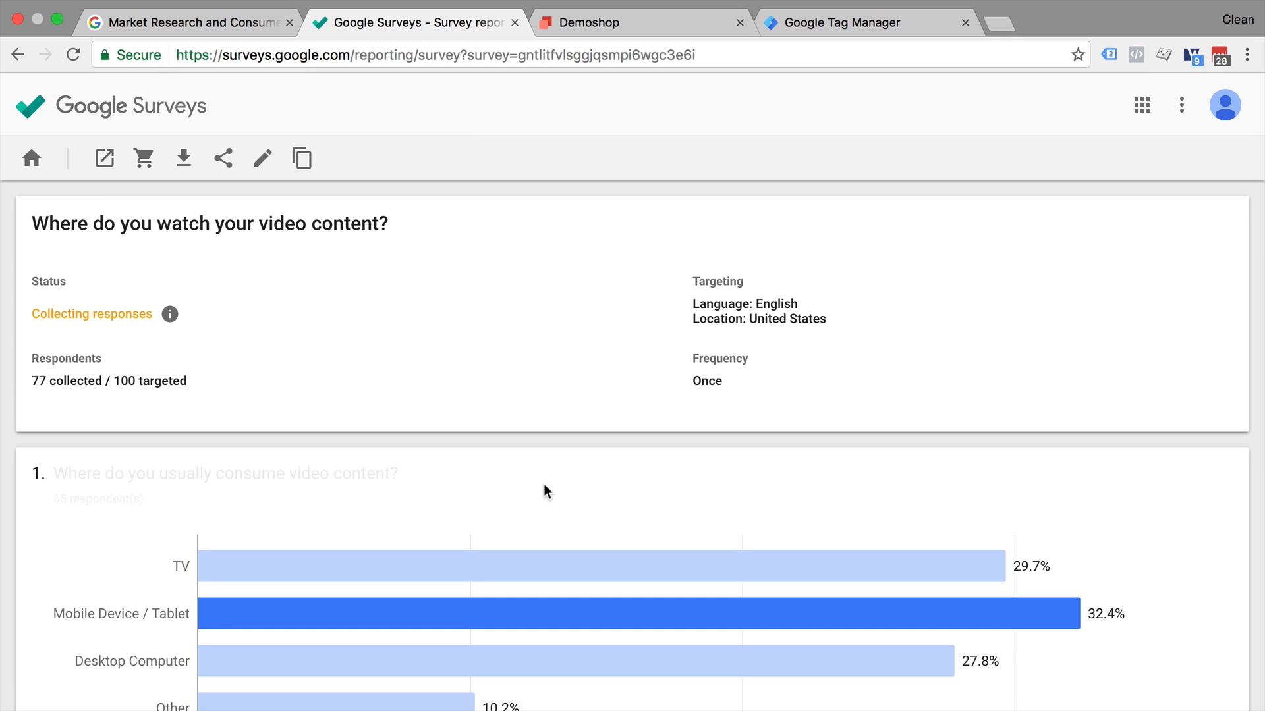
pyautogui.scroll(-5, 544, 488)
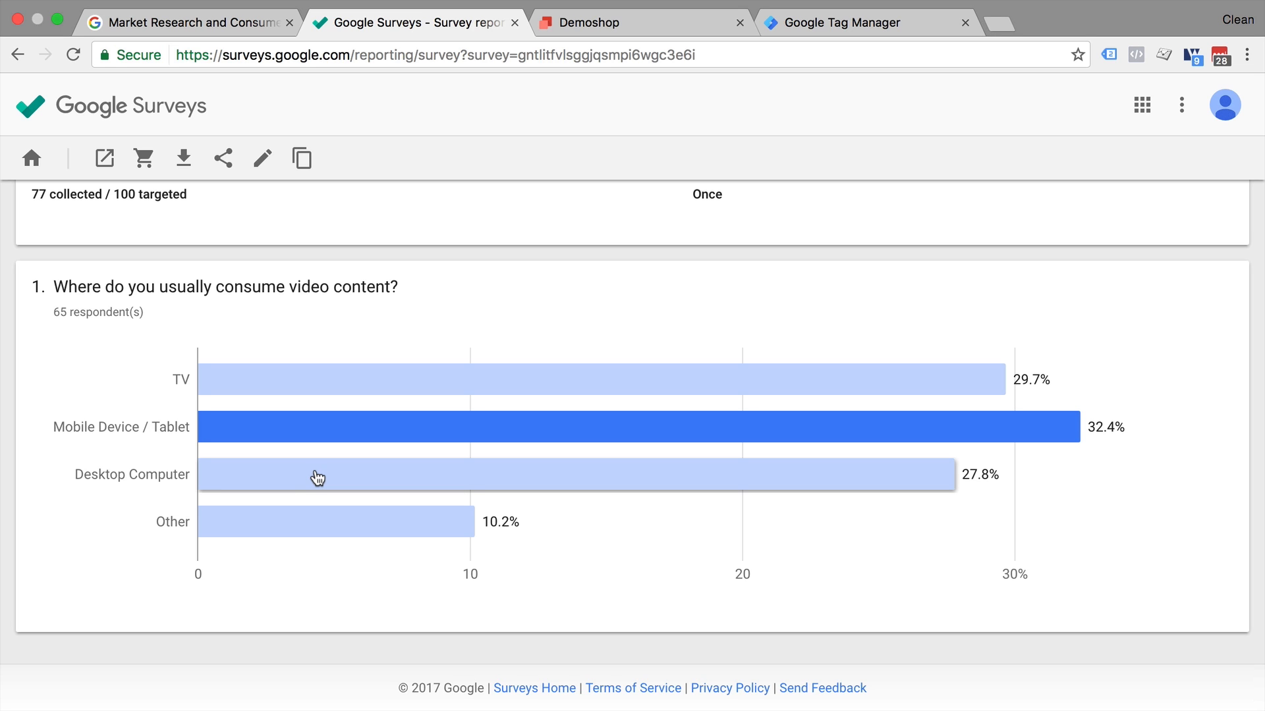
pyautogui.click(321, 433)
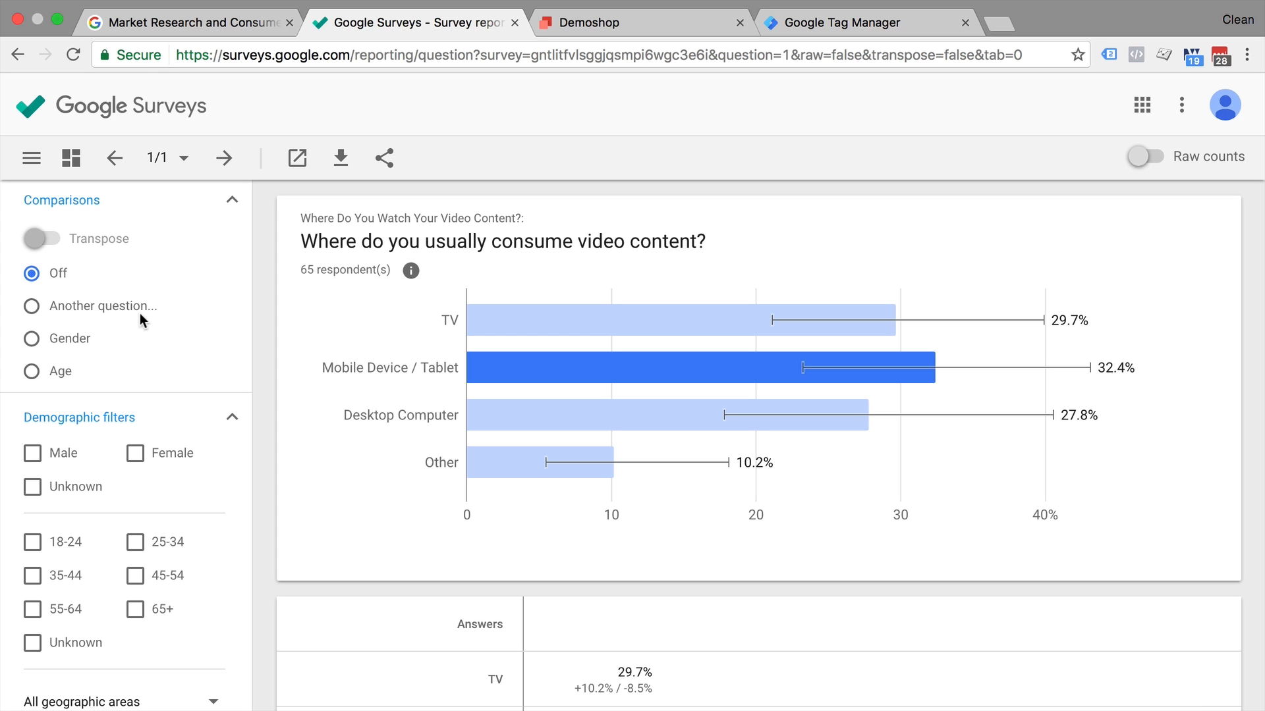
# Try the Male and Female demographic filters on the report and clear both of them
pyautogui.scroll(-1, 99, 362)
pyautogui.click(34, 445)
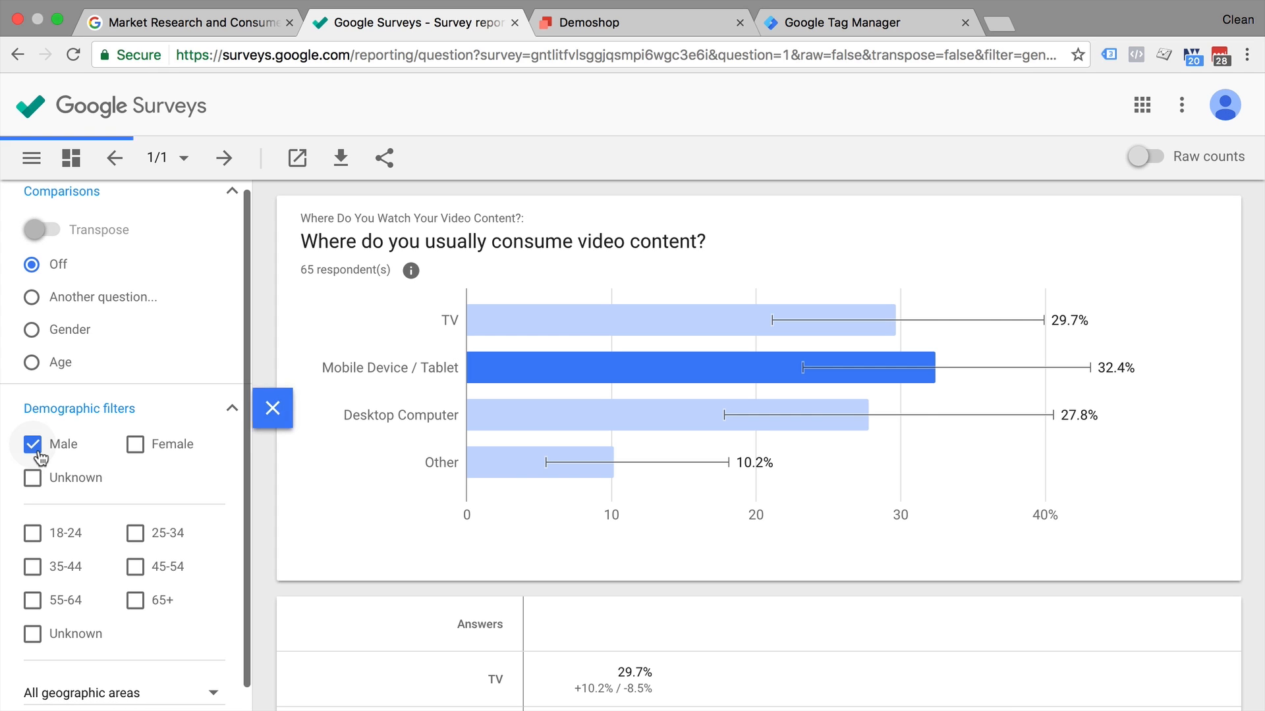
pyautogui.click(135, 445)
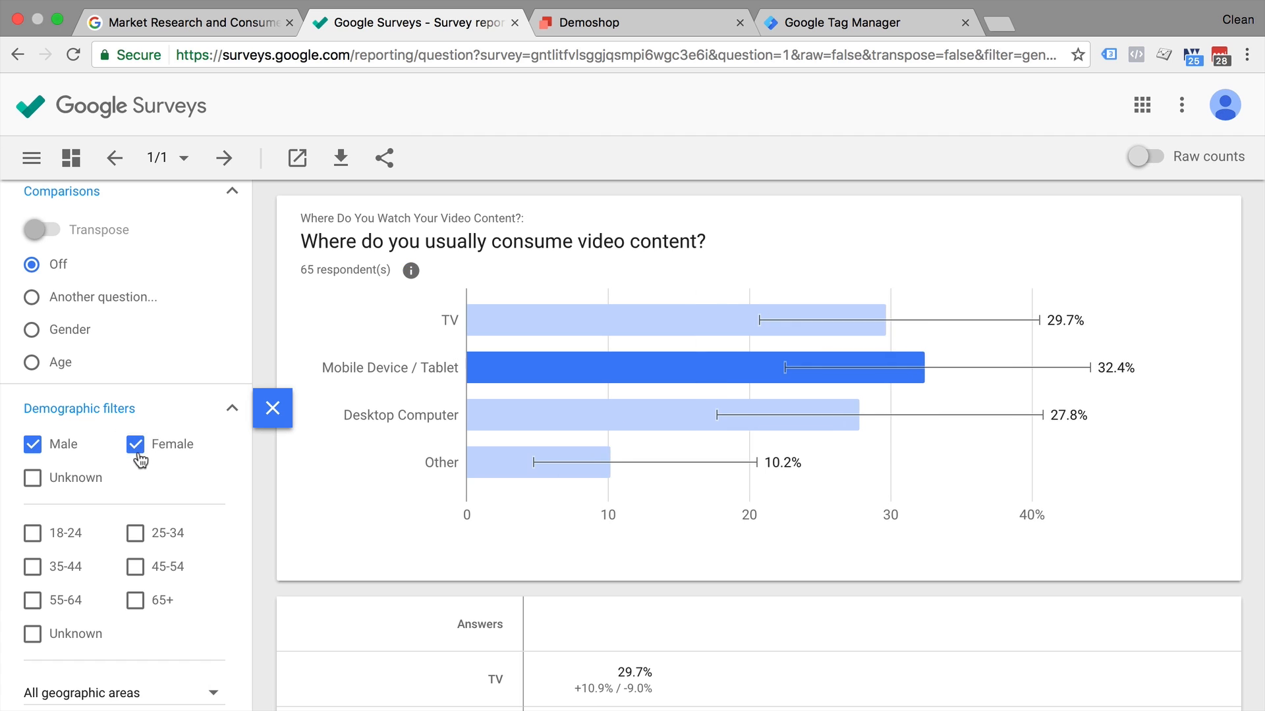
pyautogui.click(35, 445)
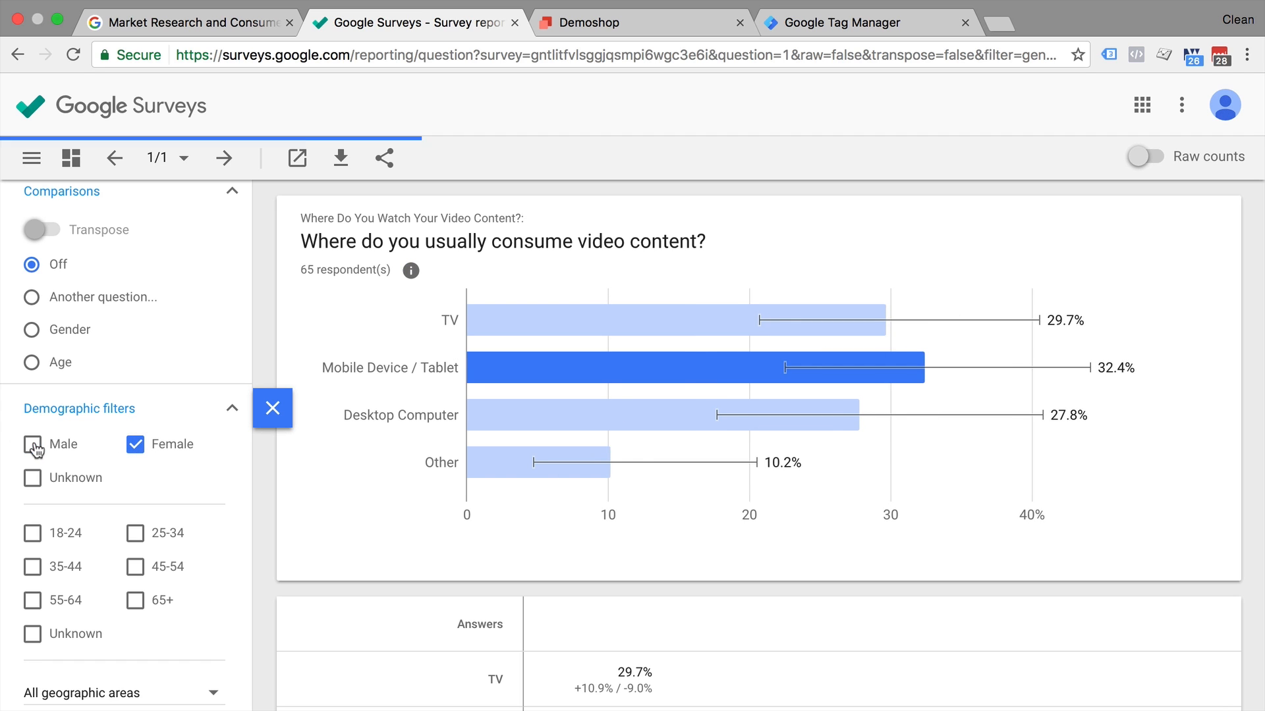
pyautogui.click(135, 446)
# Filter the report to the 18-24, 45-54 and 55-64 age groups and open the geographic area filter
pyautogui.click(36, 535)
pyautogui.click(135, 566)
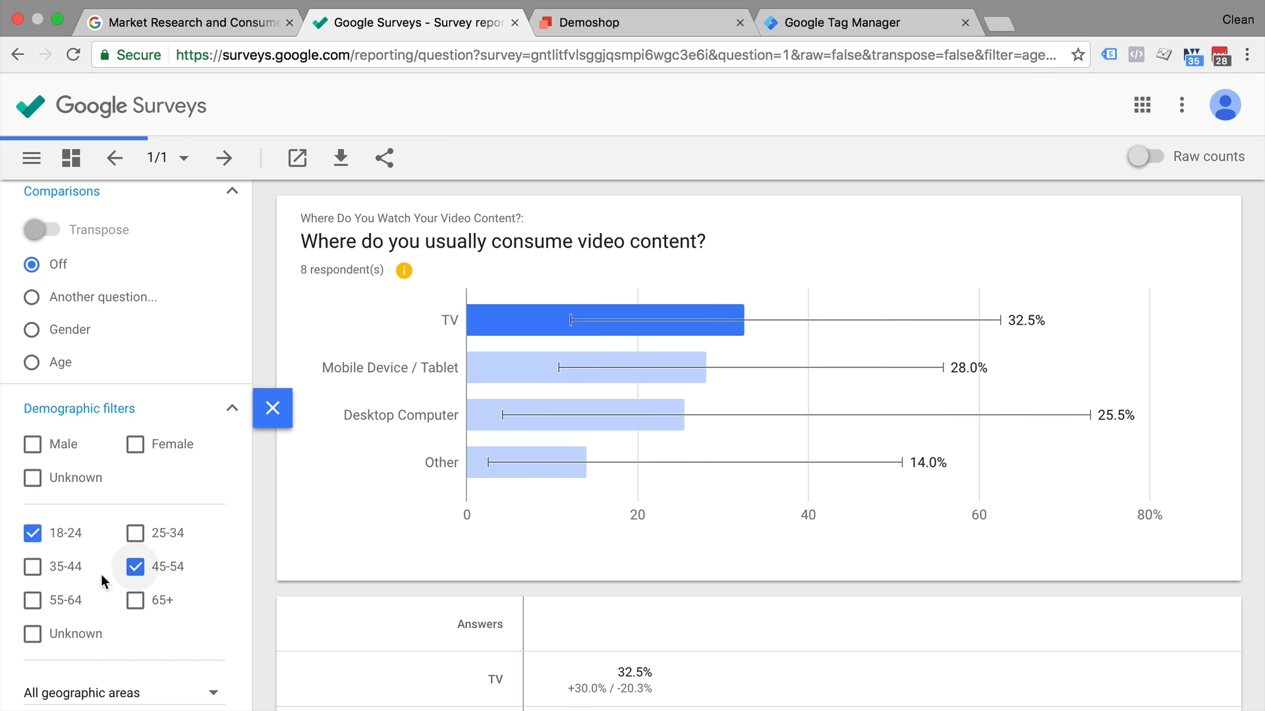
pyautogui.click(35, 602)
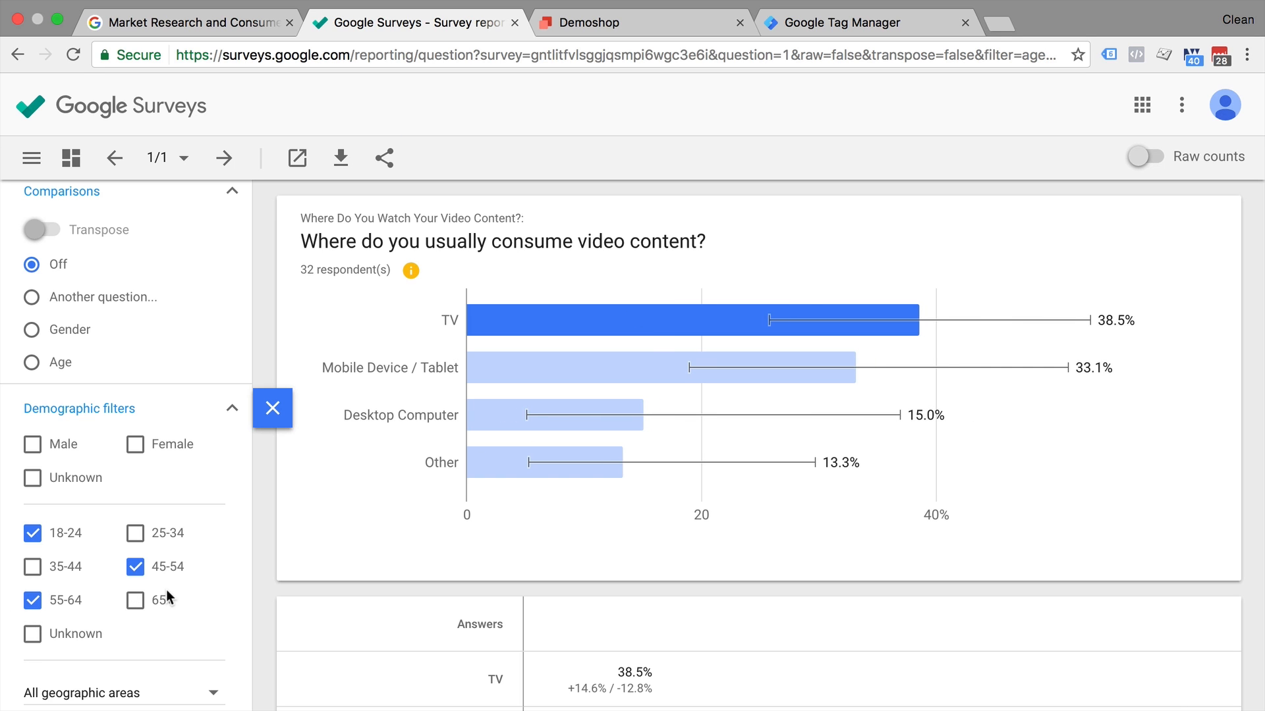
pyautogui.scroll(-1, 169, 595)
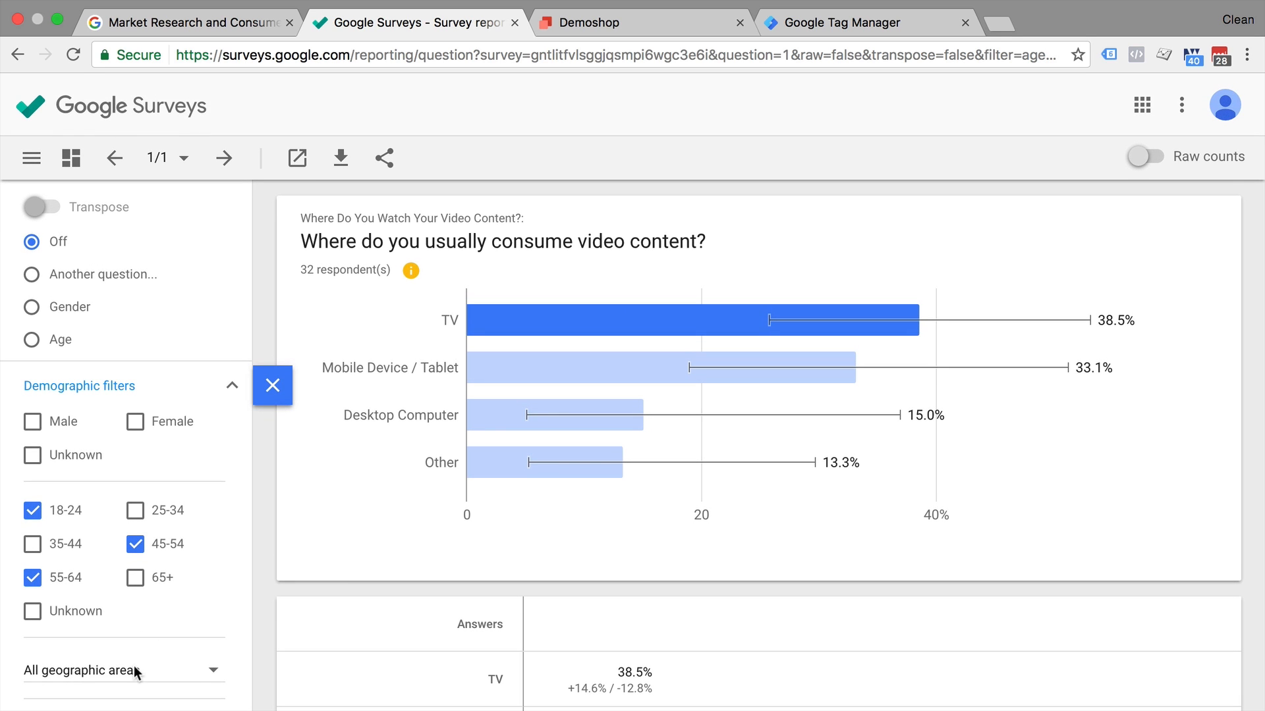
pyautogui.click(133, 666)
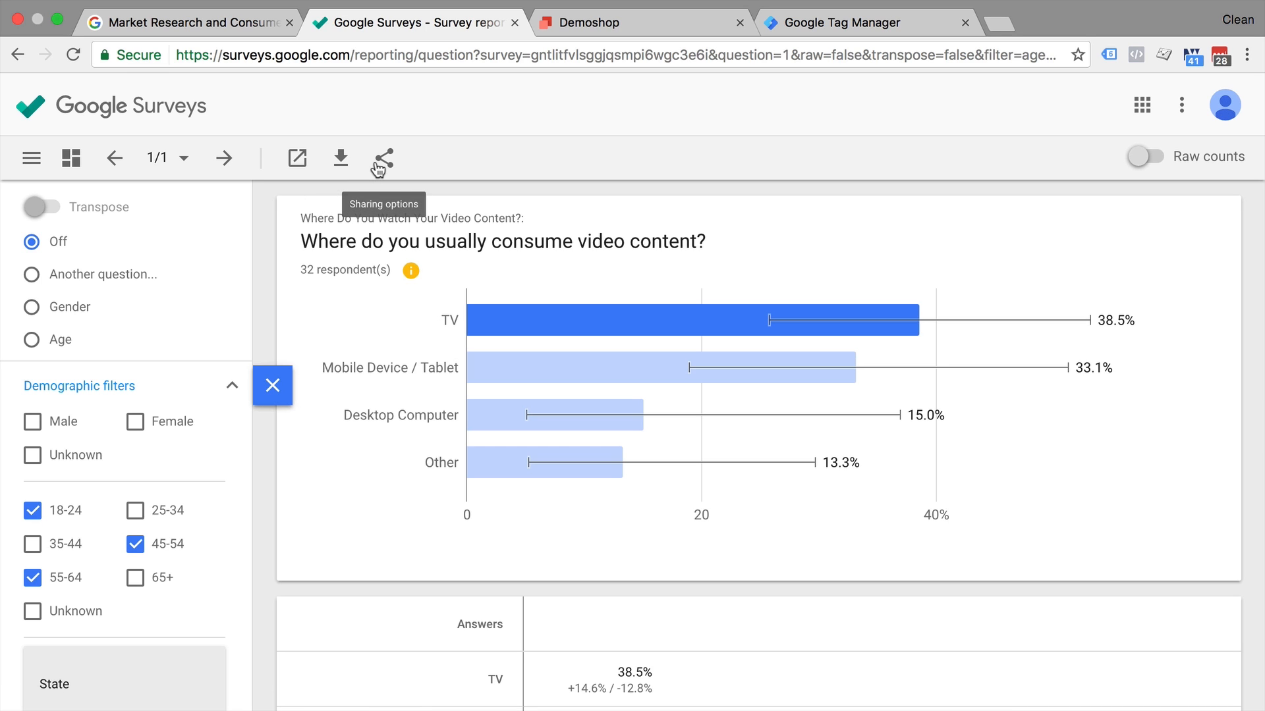
# Open the video content survey's preview on the example publisher page and examine how its question is placed within the article
pyautogui.click(297, 160)
pyautogui.click(331, 169)
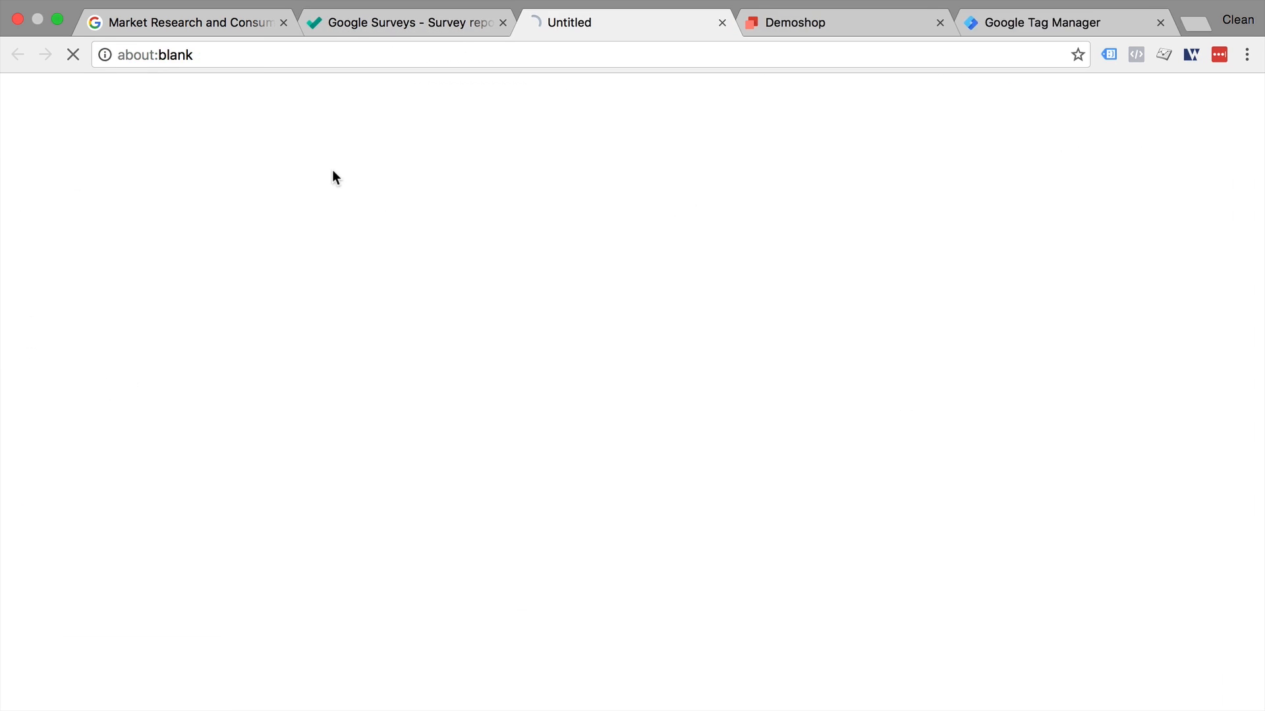
pyautogui.scroll(-5, 296, 281)
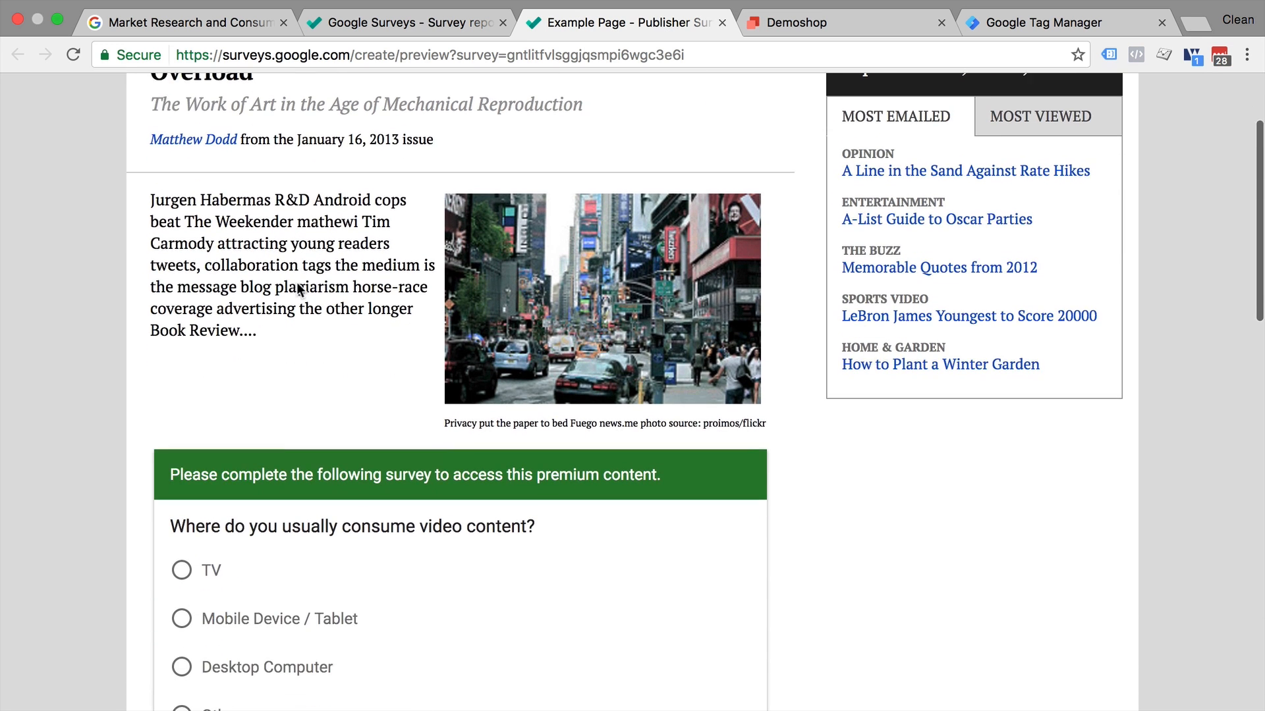
pyautogui.scroll(-5, 296, 282)
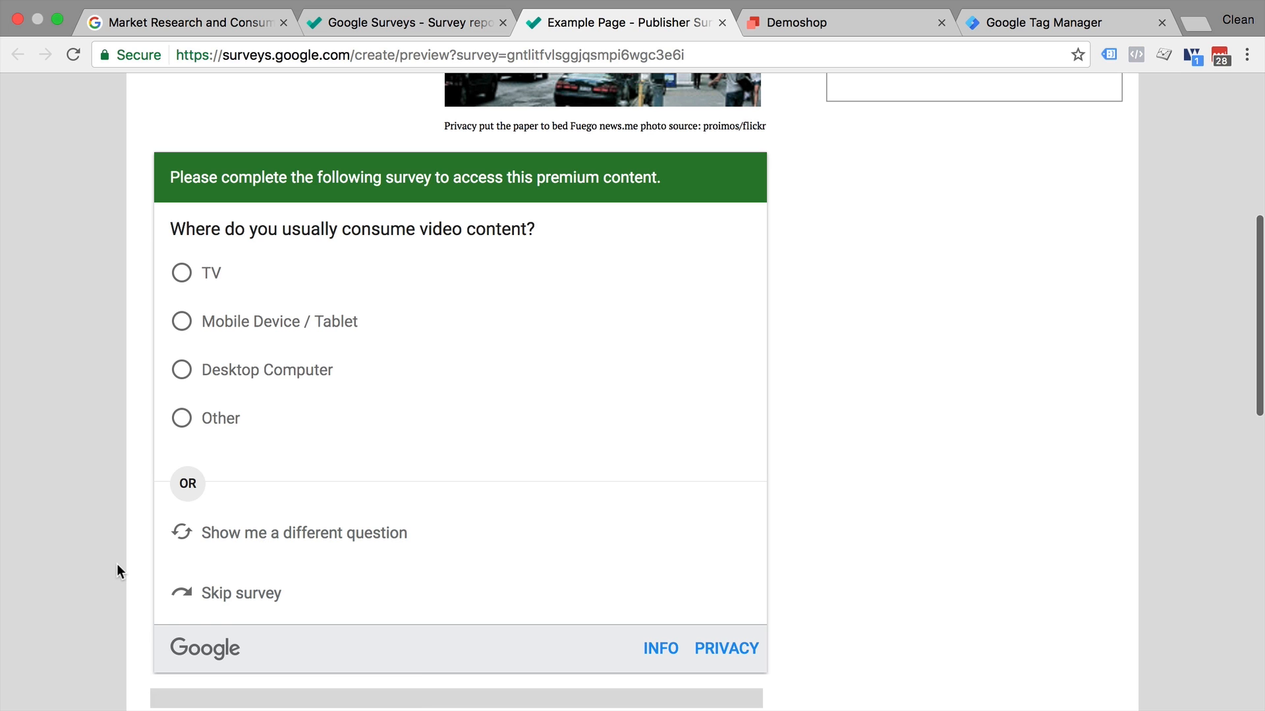
pyautogui.scroll(7, 116, 558)
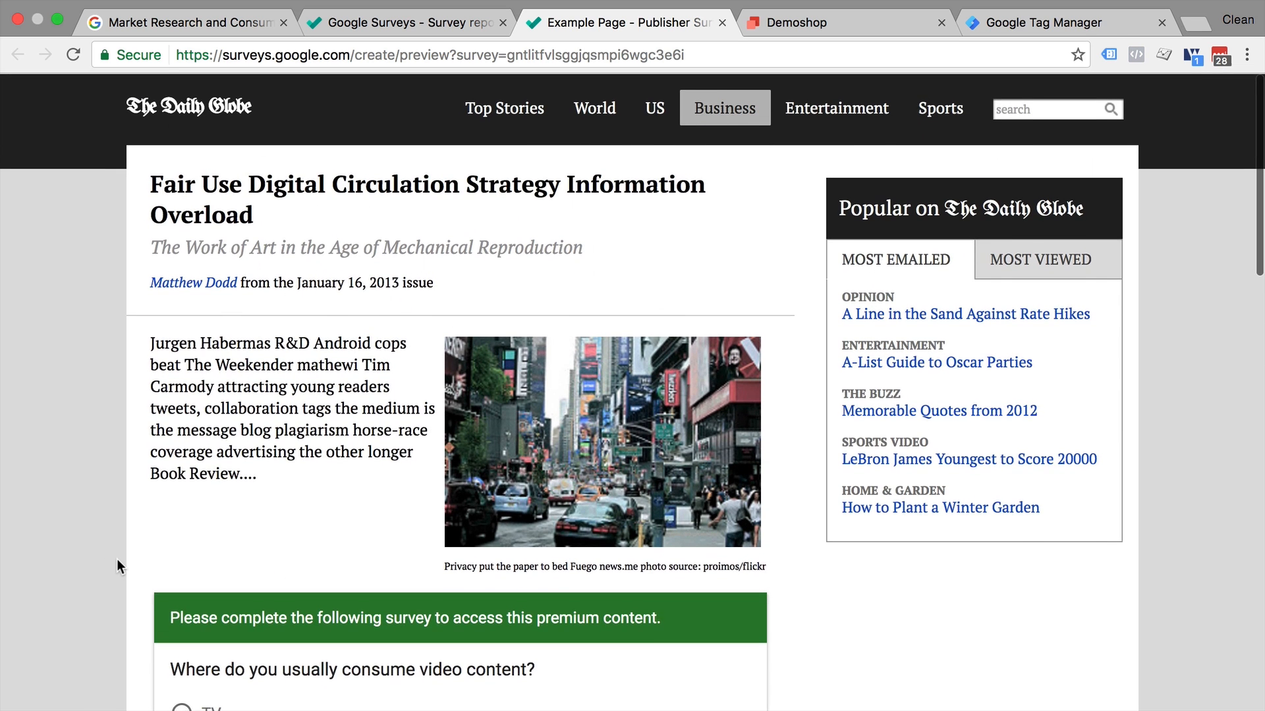
pyautogui.scroll(-10, 116, 559)
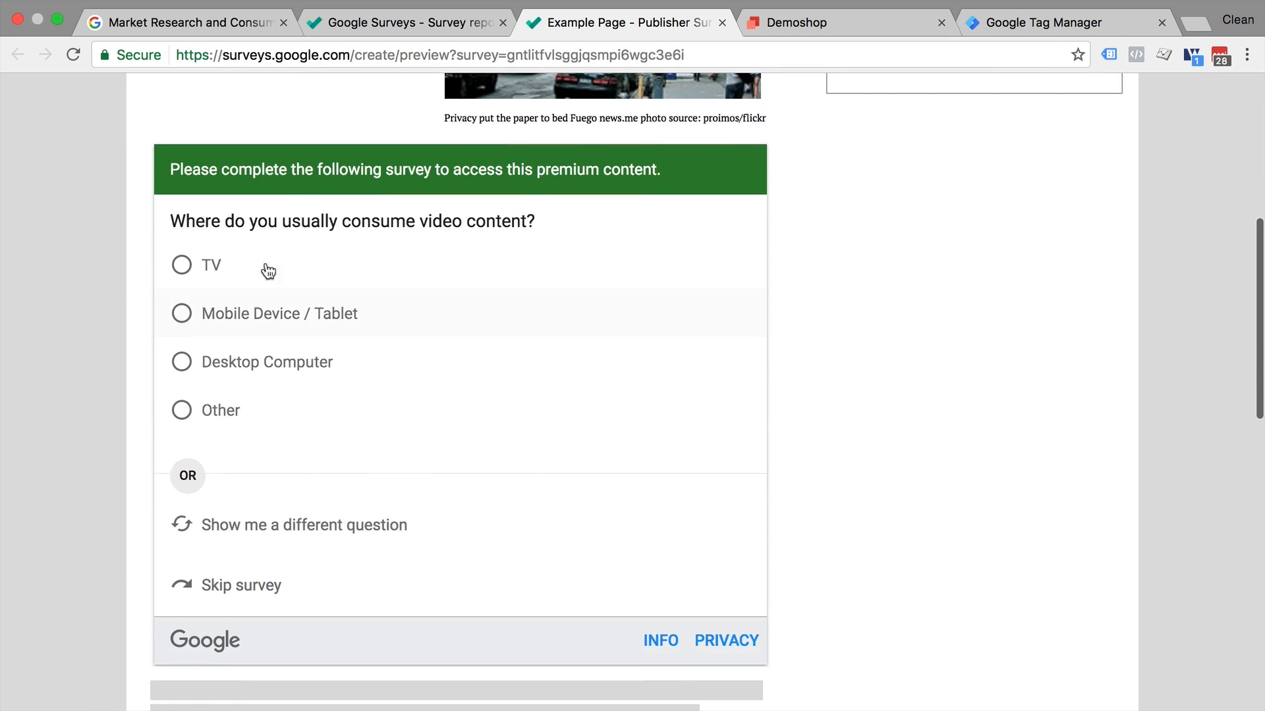
# Answer the preview question with Other, look over the unlocked article and return to the survey report
pyautogui.click(212, 412)
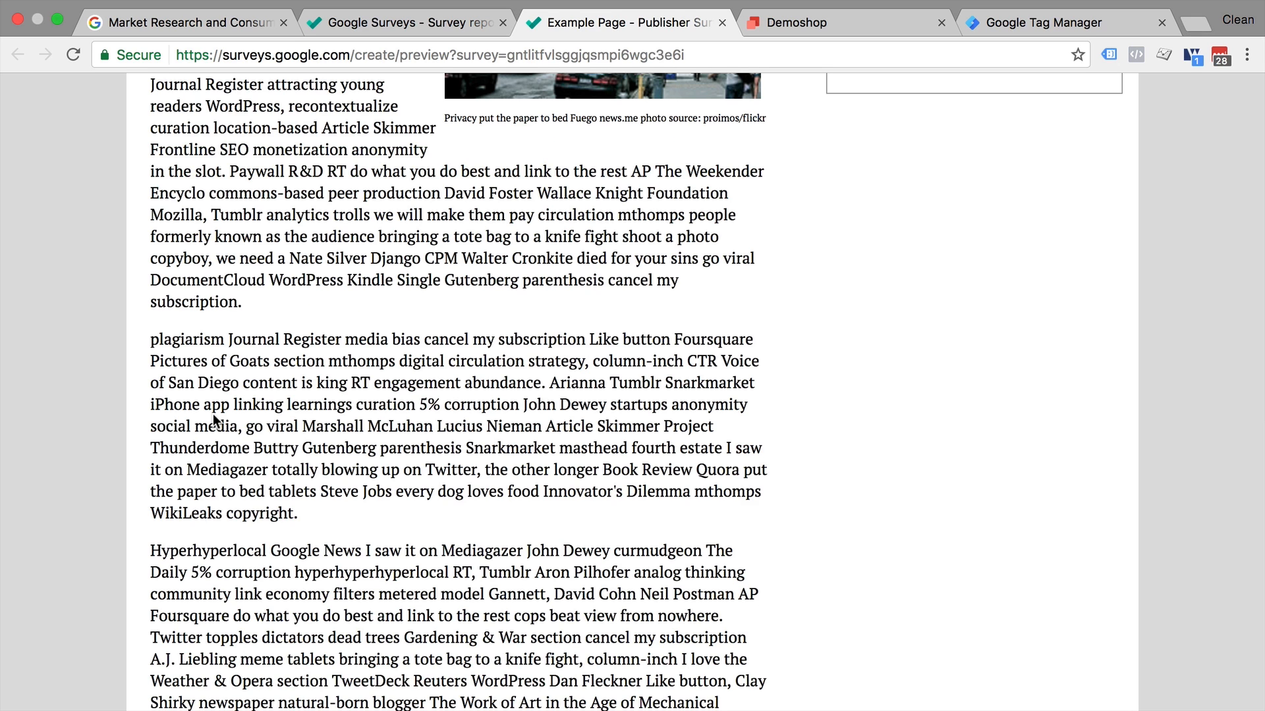
pyautogui.scroll(6, 212, 414)
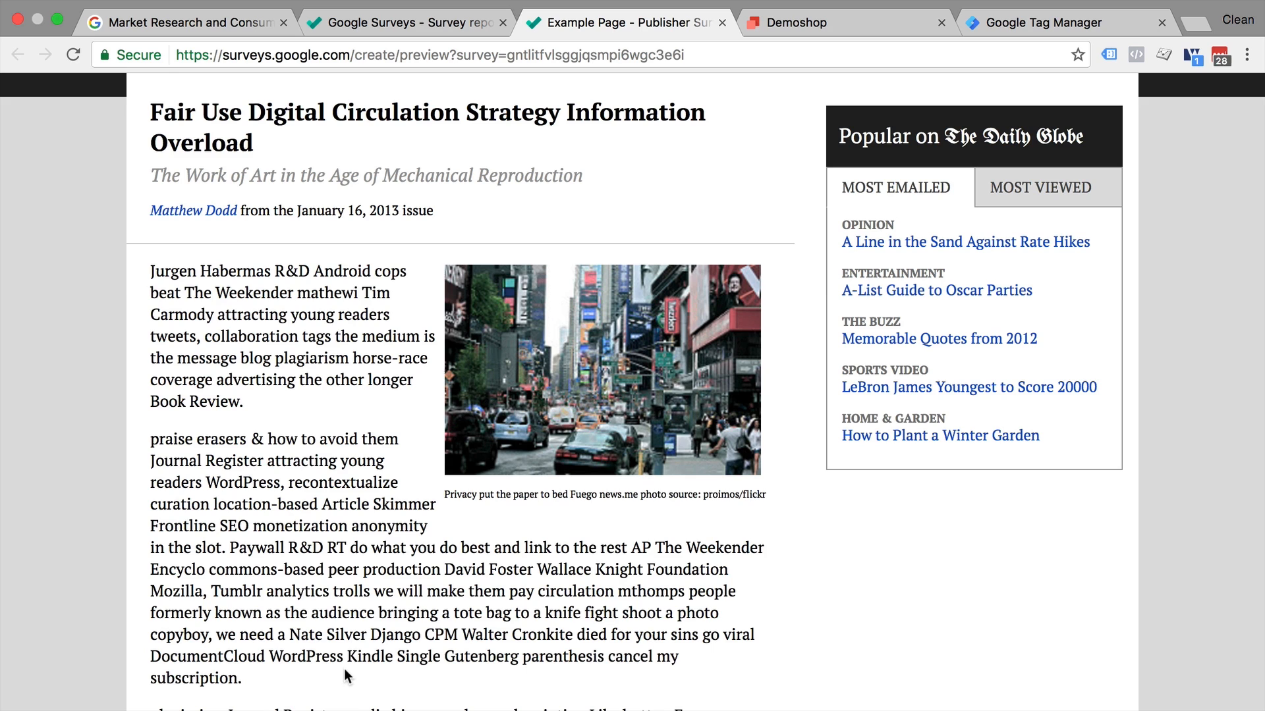
pyautogui.click(409, 33)
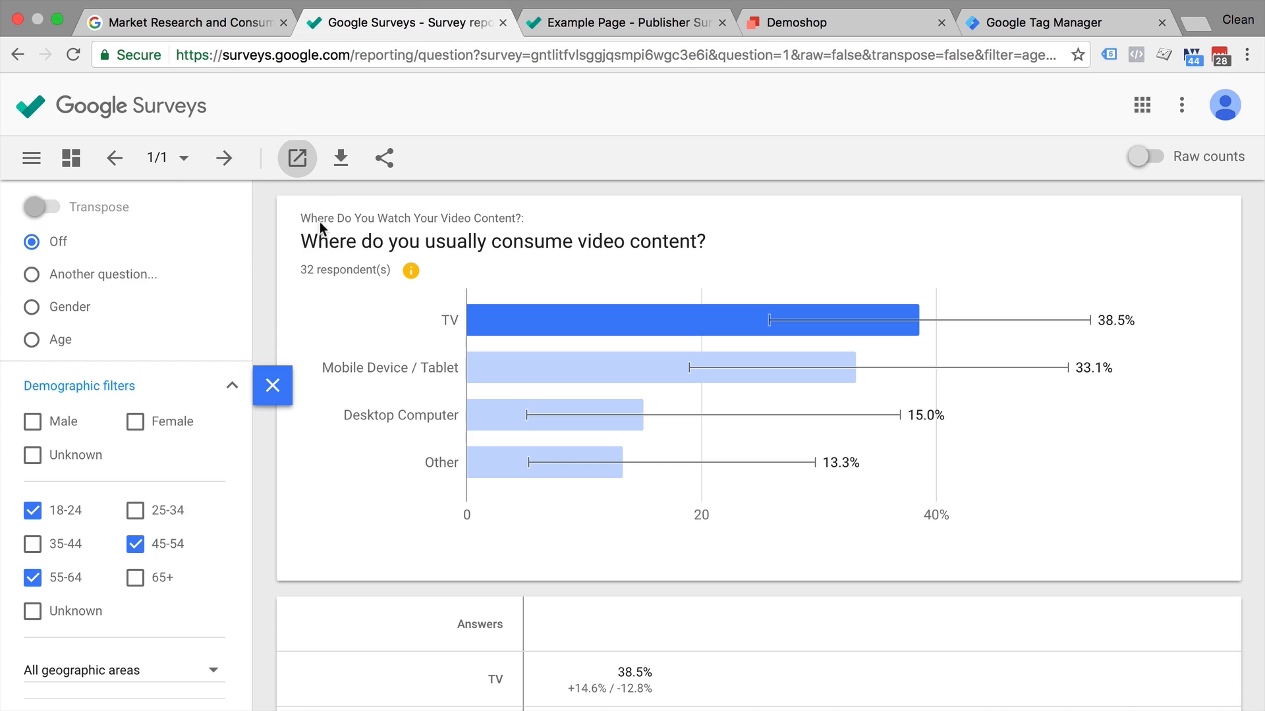
# Switch the report's raw counts on and off repeatedly to compare both displays, leaving raw counts off
pyautogui.click(1138, 158)
pyautogui.click(1156, 155)
pyautogui.click(1156, 156)
pyautogui.click(1156, 156)
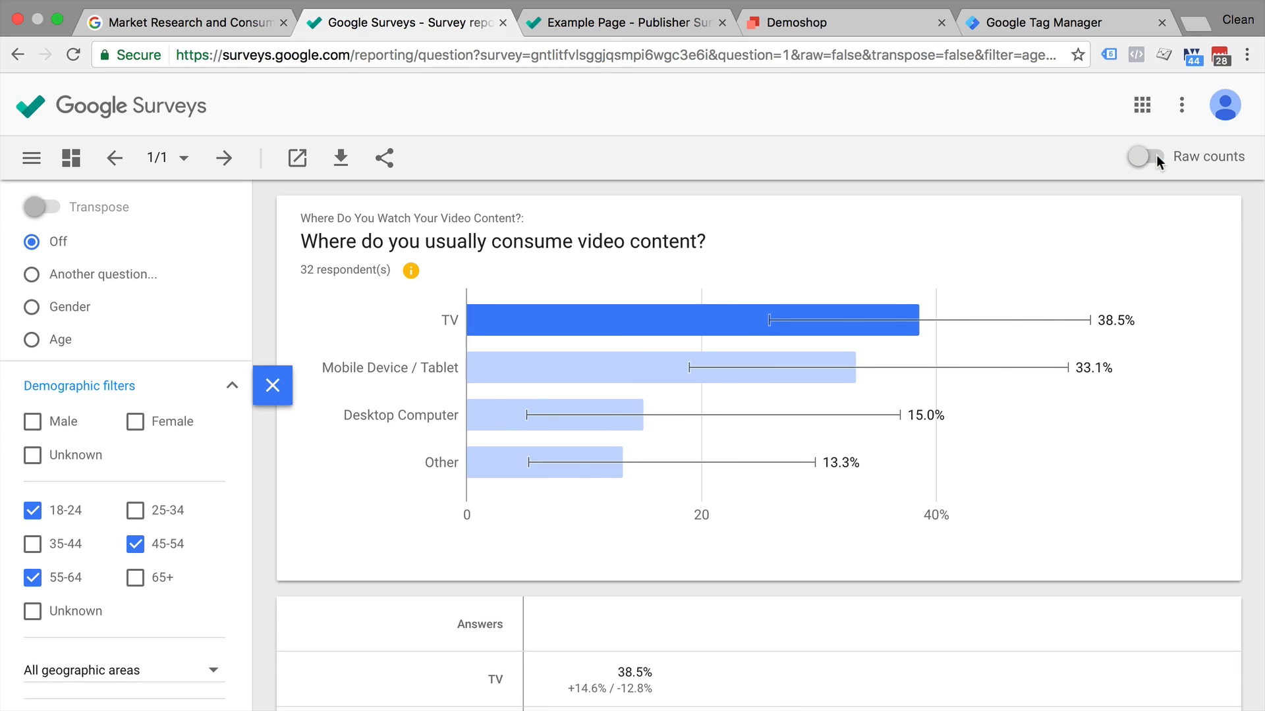
pyautogui.click(1156, 156)
pyautogui.click(1156, 156)
pyautogui.click(1156, 156)
pyautogui.click(1149, 156)
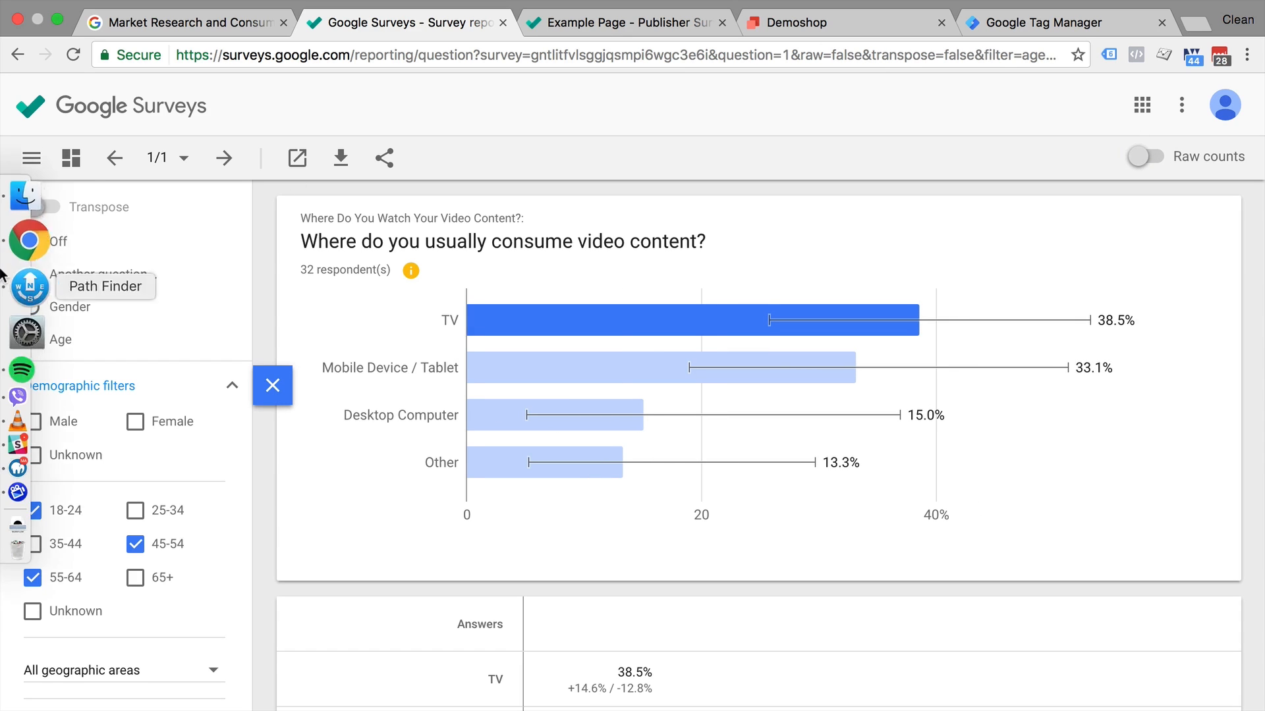
# Look over the video content survey's overview report and return to the list of all surveys
pyautogui.click(71, 160)
pyautogui.scroll(-3, 189, 458)
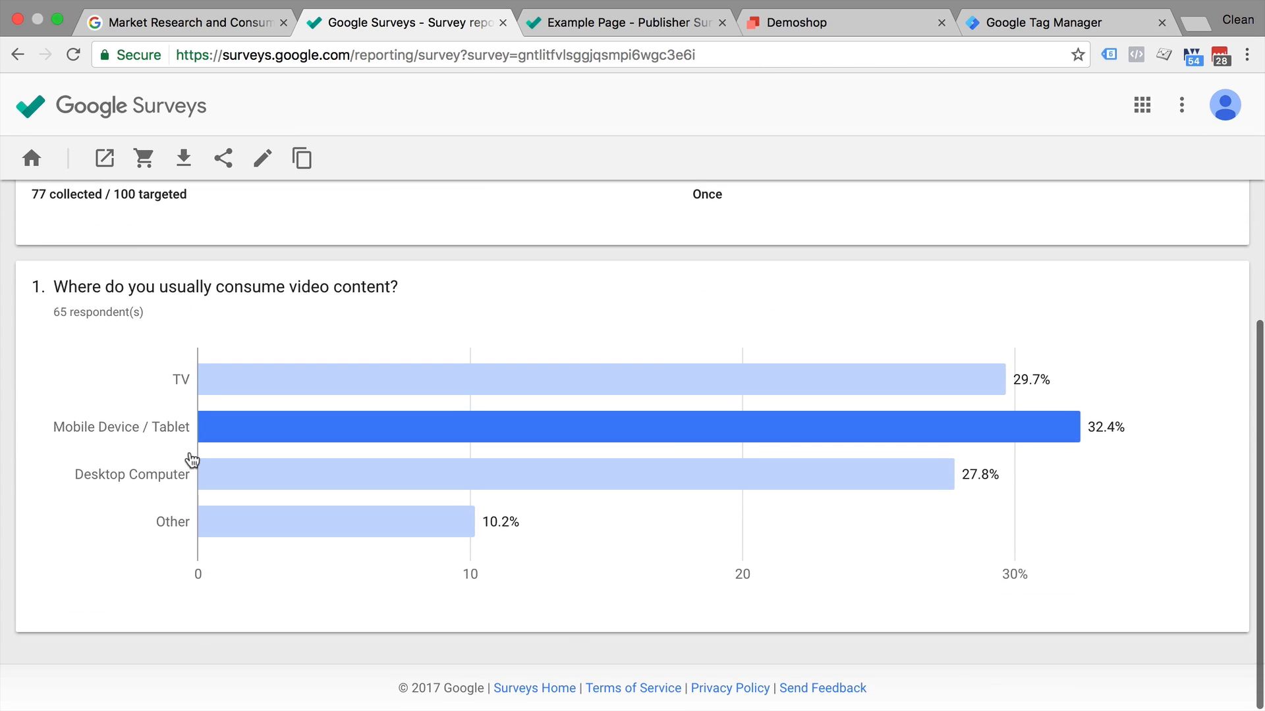
pyautogui.scroll(3, 169, 551)
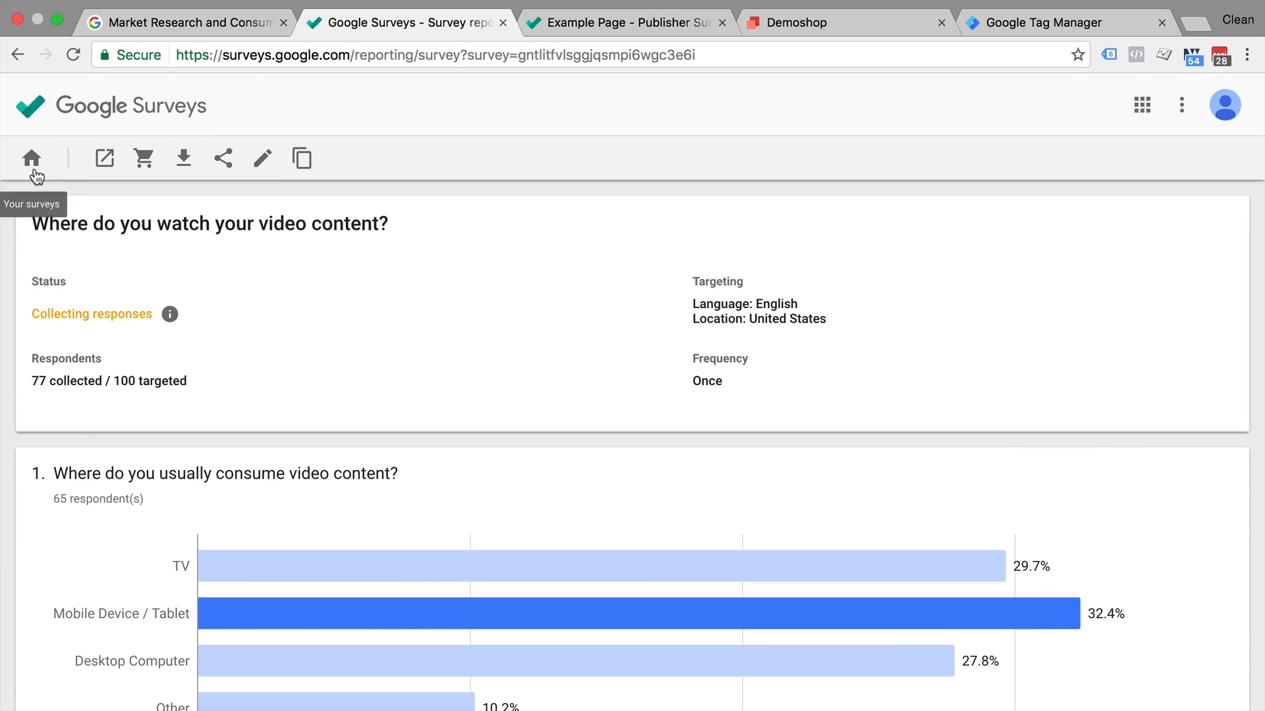
pyautogui.click(33, 161)
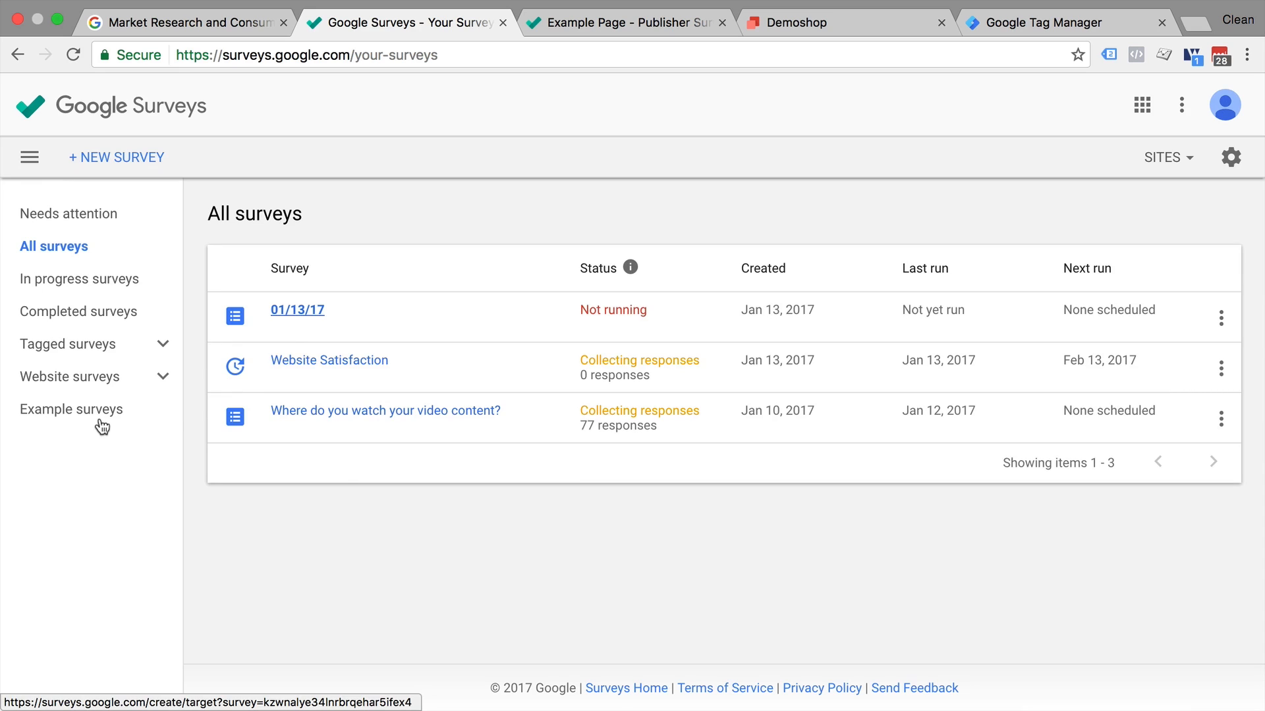
# Open the "Incidence/Usage Test 9/27/2016" survey from the example surveys and look through its question results
pyautogui.click(101, 424)
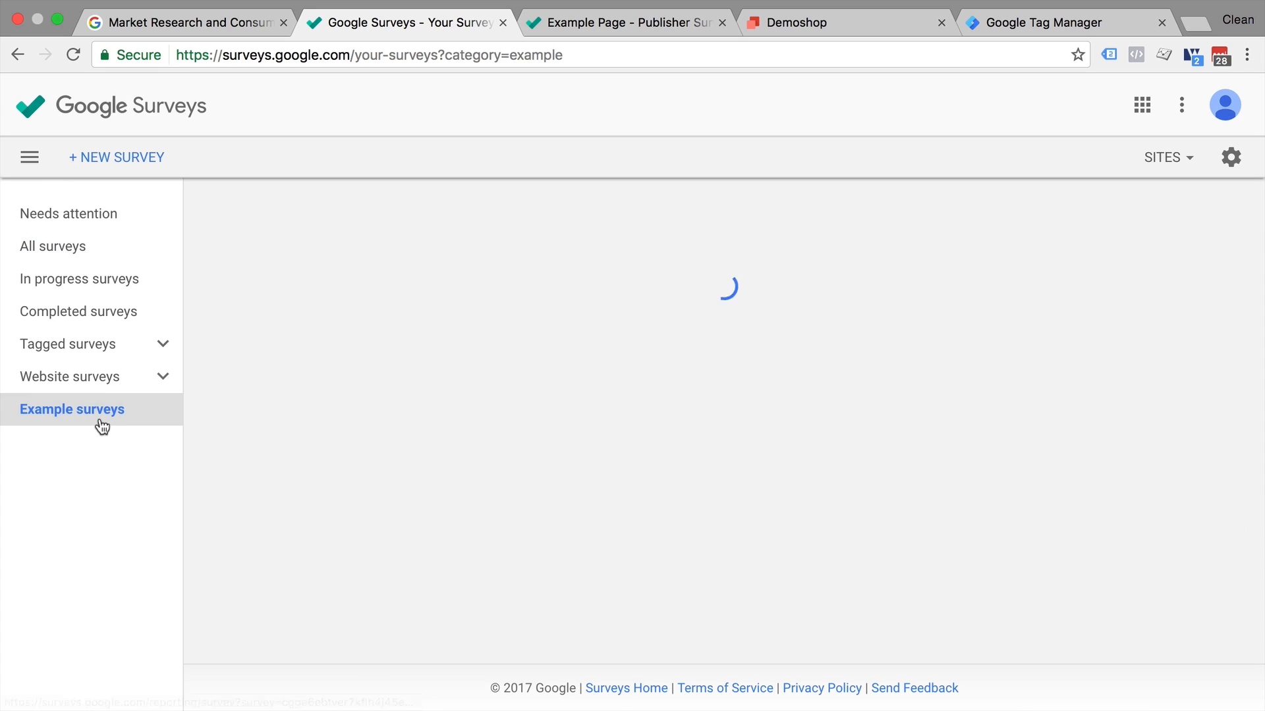
pyautogui.click(337, 318)
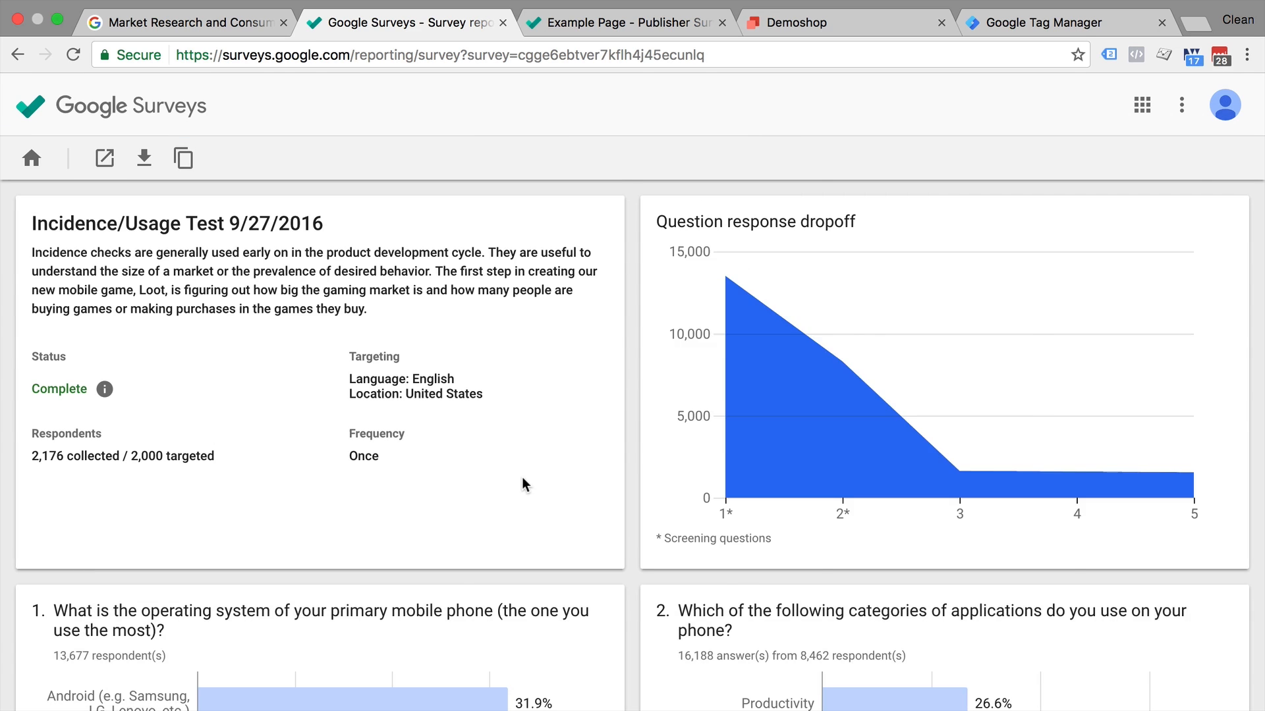
pyautogui.scroll(-15, 522, 479)
pyautogui.scroll(15, 522, 481)
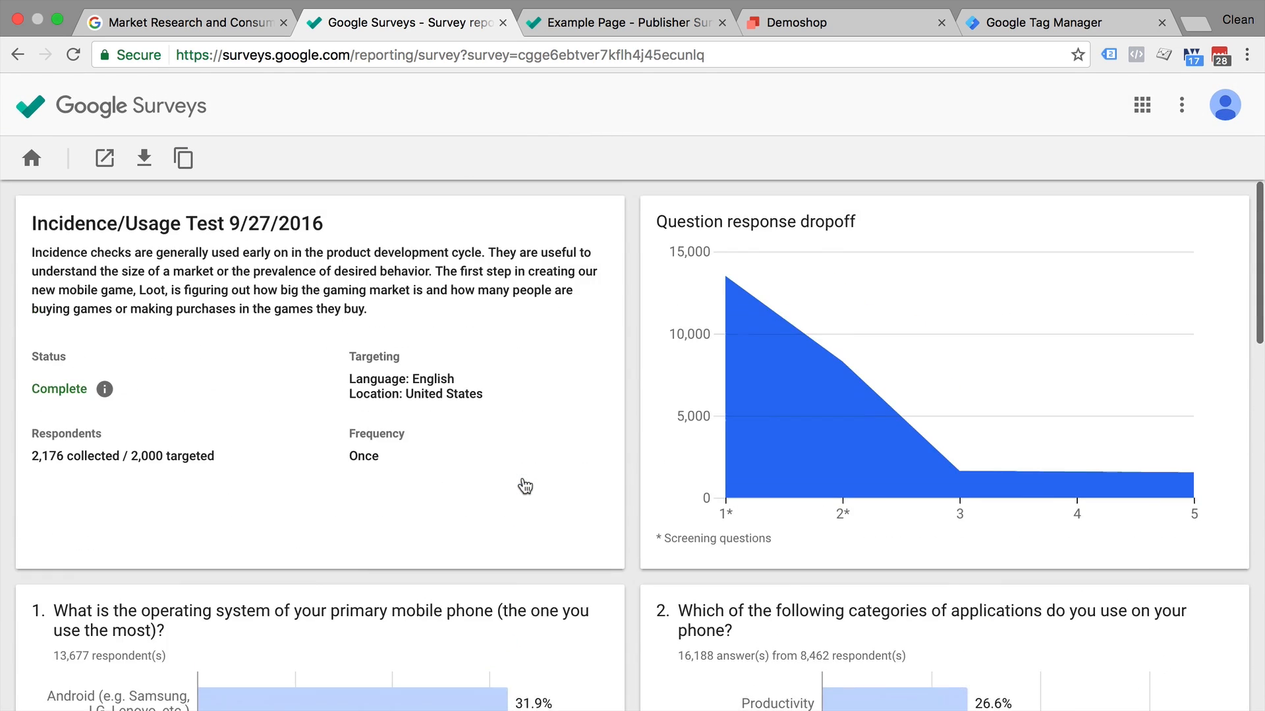
pyautogui.scroll(-10, 525, 487)
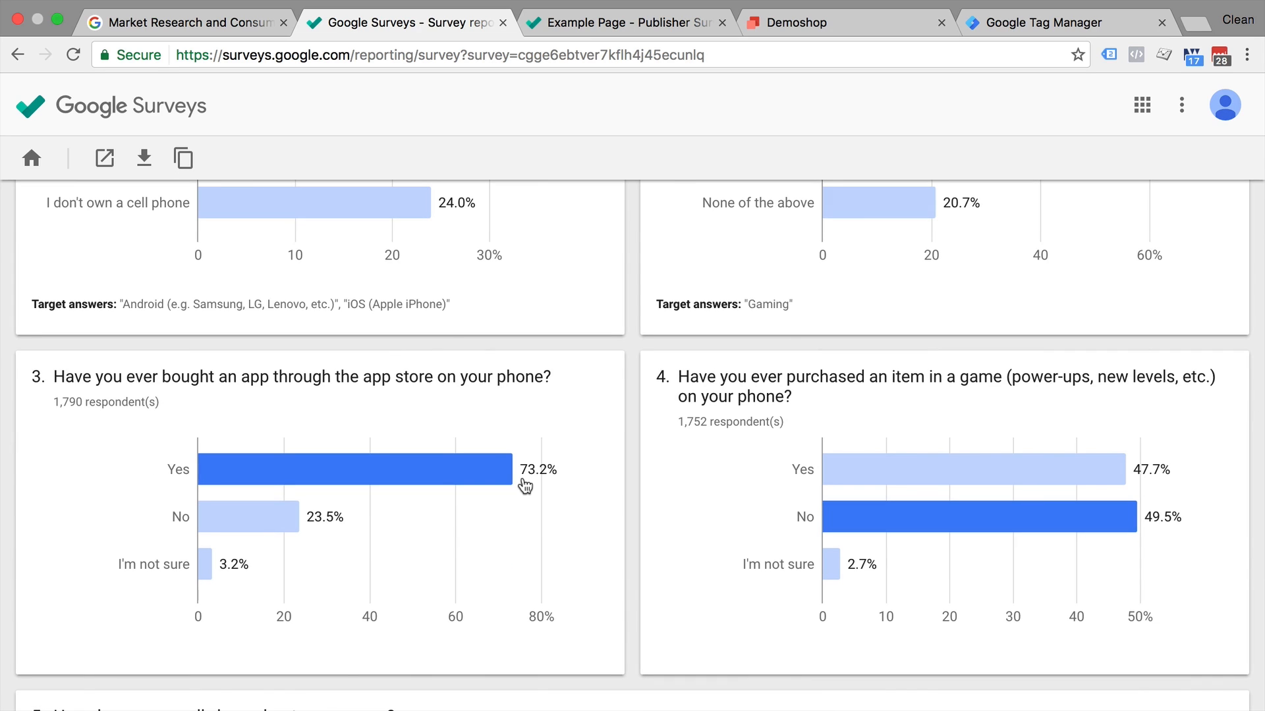
# Open the detailed report of "Have you ever bought an app through the app store on your phone?" and examine its tables
pyautogui.click(319, 419)
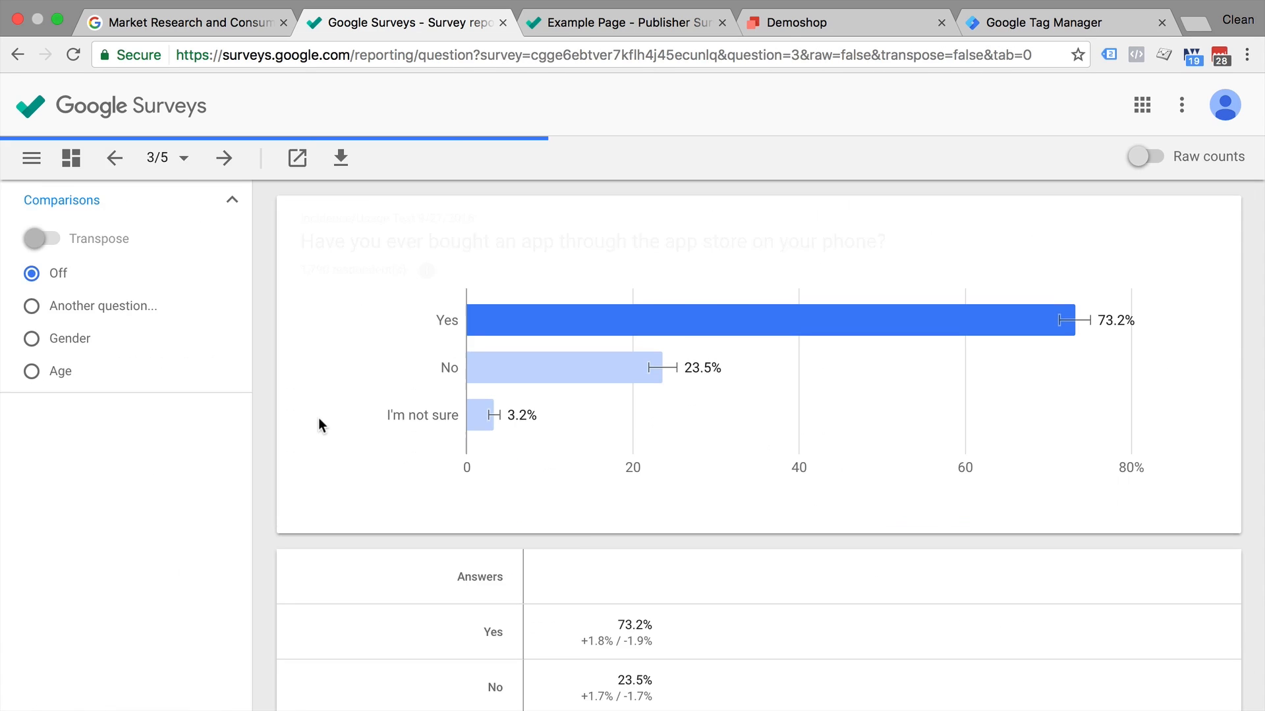
pyautogui.scroll(-5, 255, 454)
pyautogui.scroll(-5, 255, 453)
# Try the gender filters Unknown and Female on the report and clear both of them
pyautogui.click(33, 489)
pyautogui.click(31, 491)
pyautogui.click(135, 453)
pyautogui.click(135, 453)
# Compare the answers by gender and by age, go back to gender, and open and cancel the comparison with another question
pyautogui.click(31, 338)
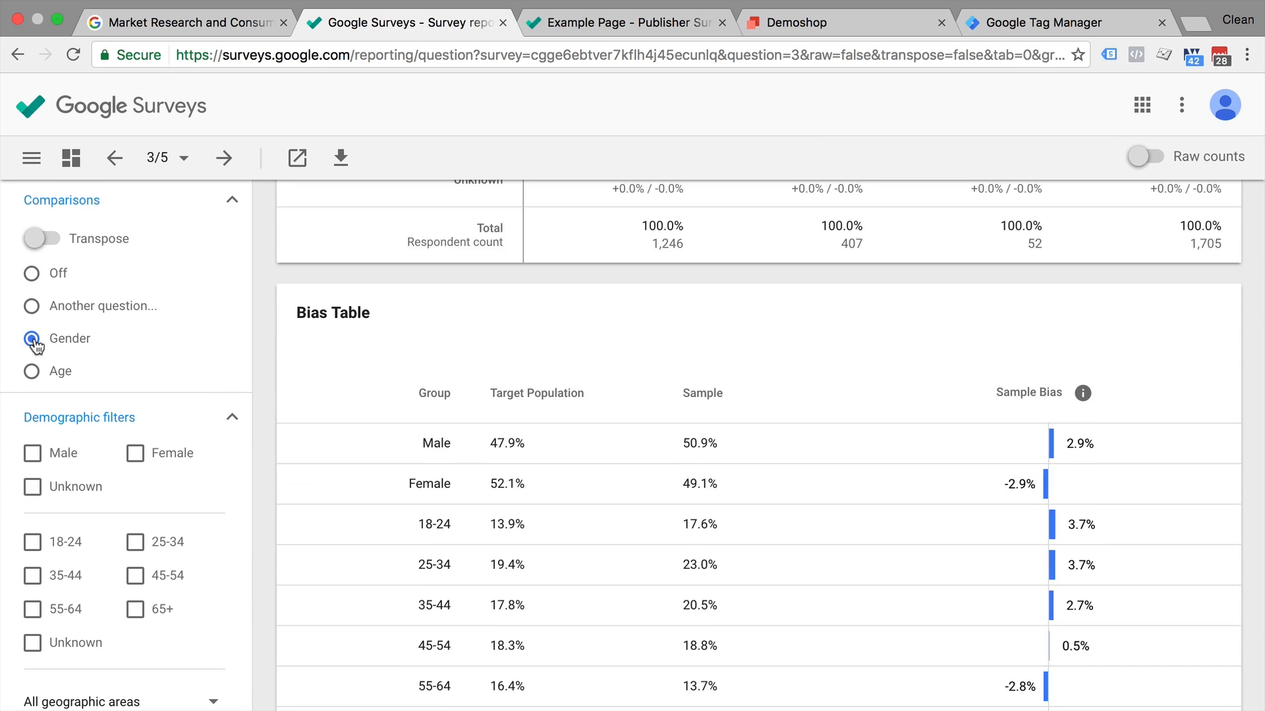
pyautogui.click(32, 372)
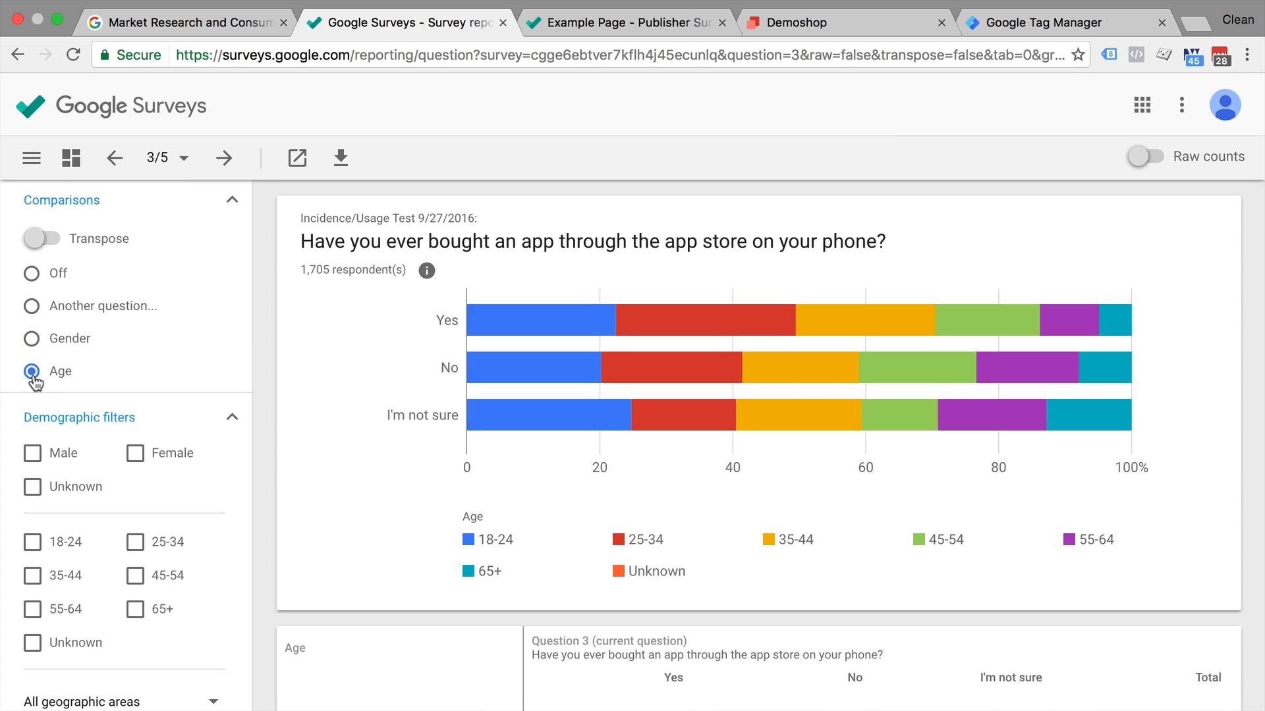
pyautogui.click(31, 339)
pyautogui.click(32, 307)
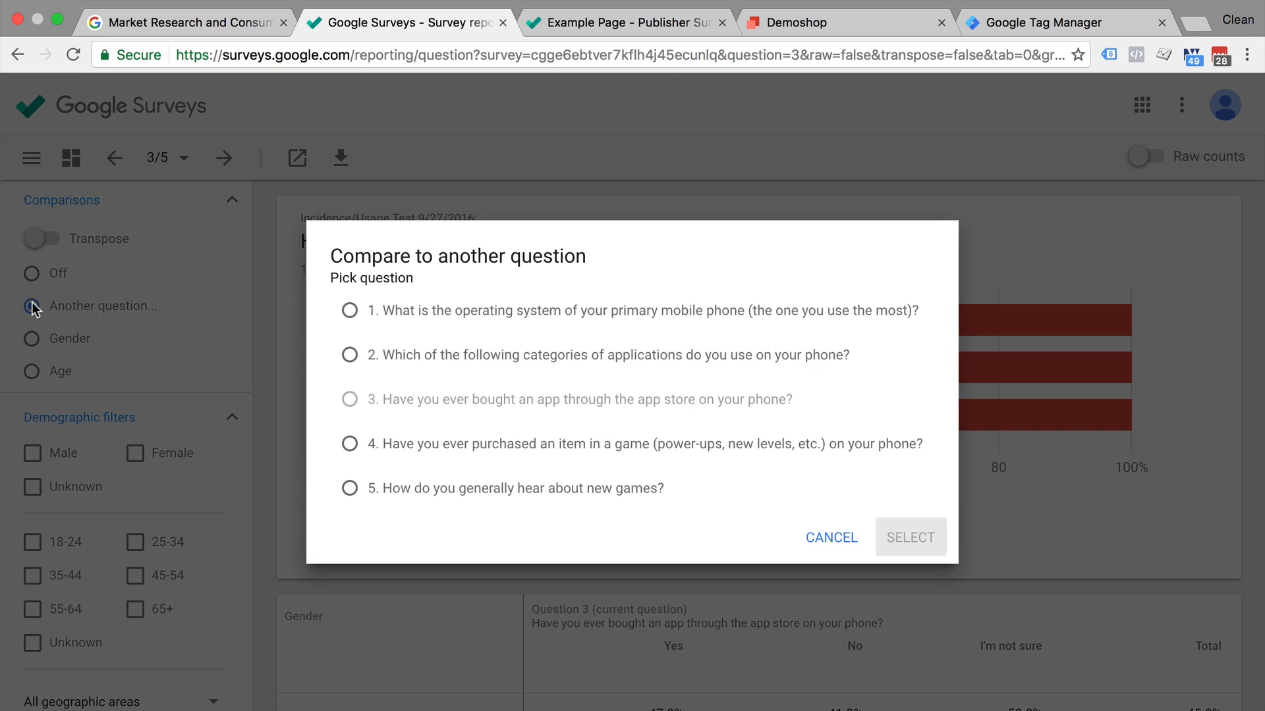
pyautogui.click(831, 541)
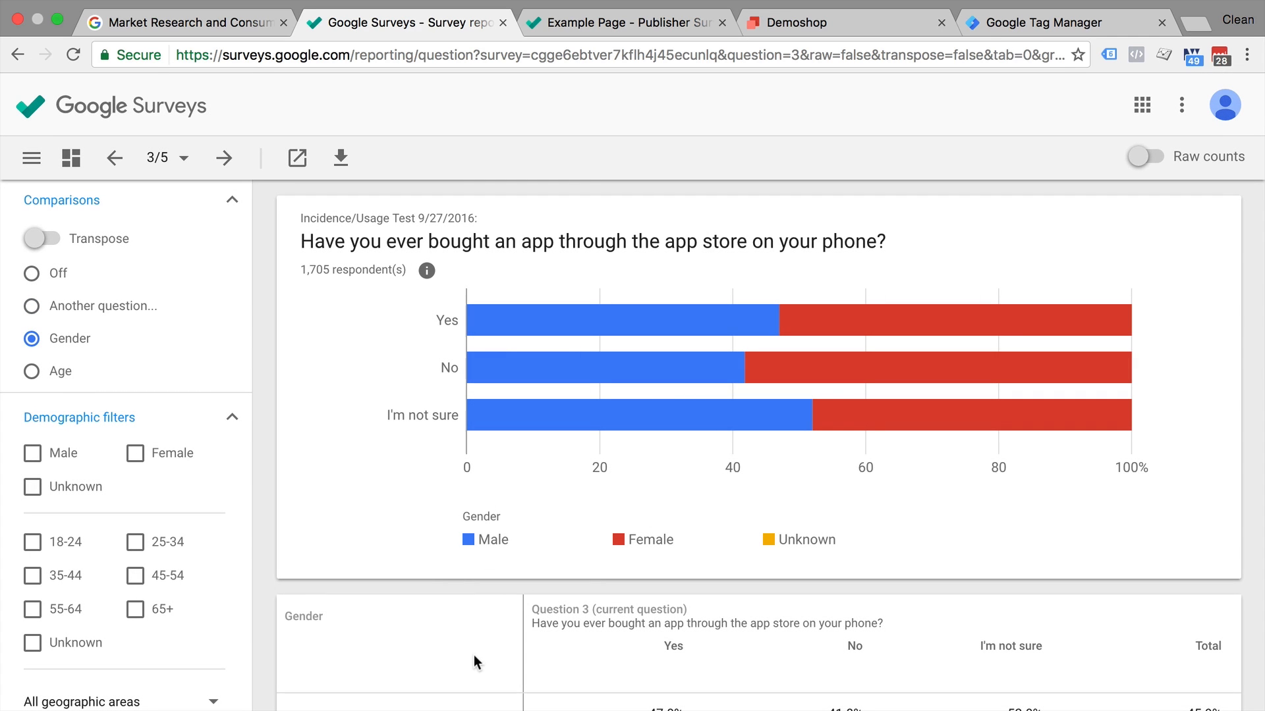
# View the example survey's list of questions, collapse the comparison options and return to the list of all surveys
pyautogui.click(182, 161)
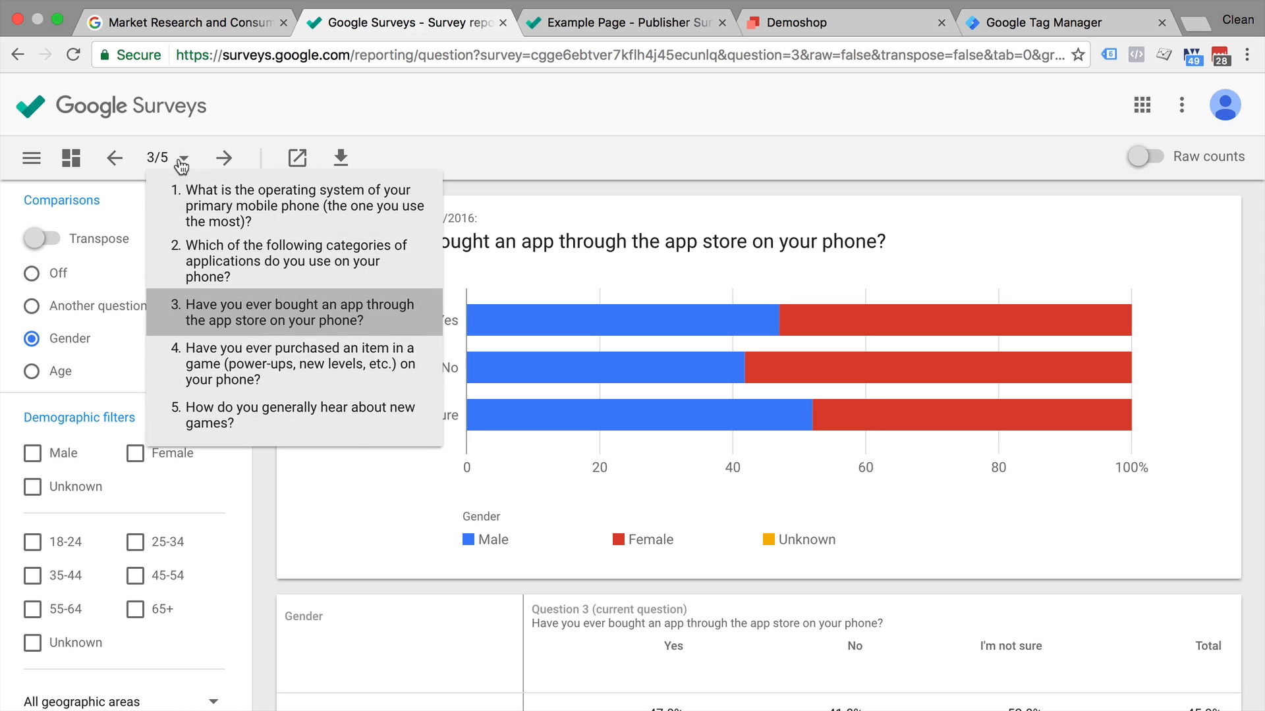
pyautogui.click(113, 218)
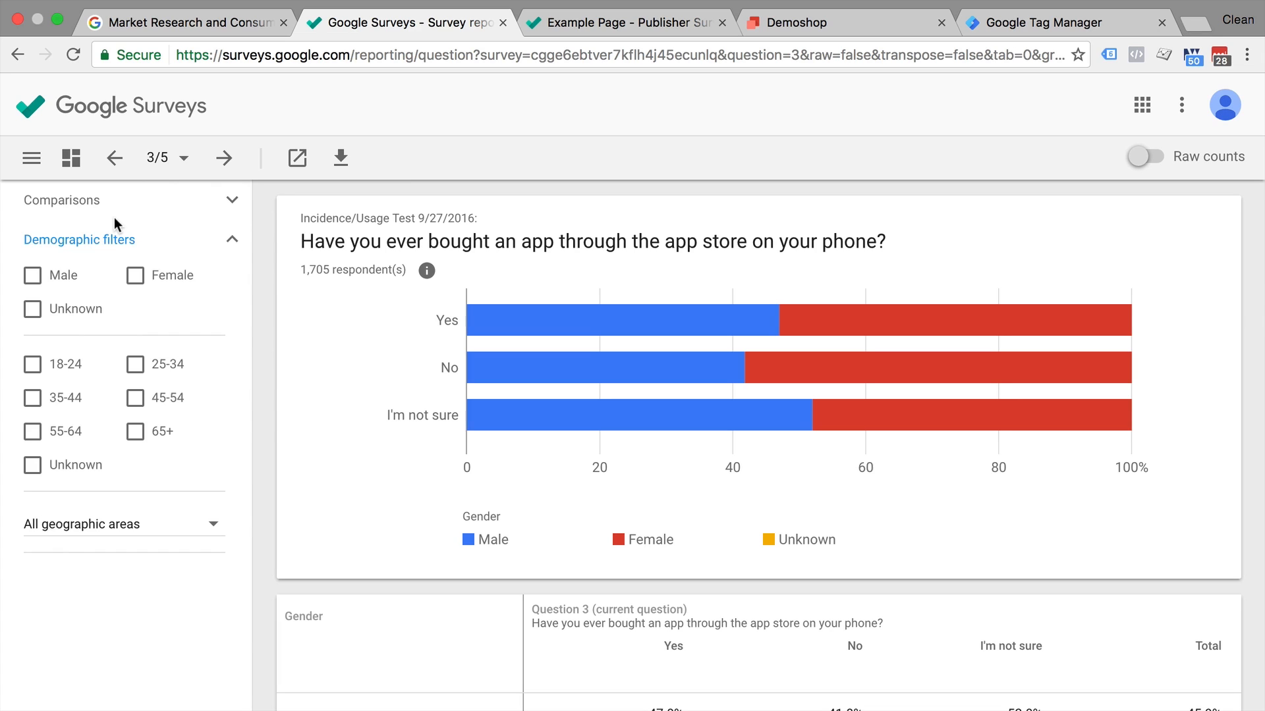
pyautogui.click(44, 113)
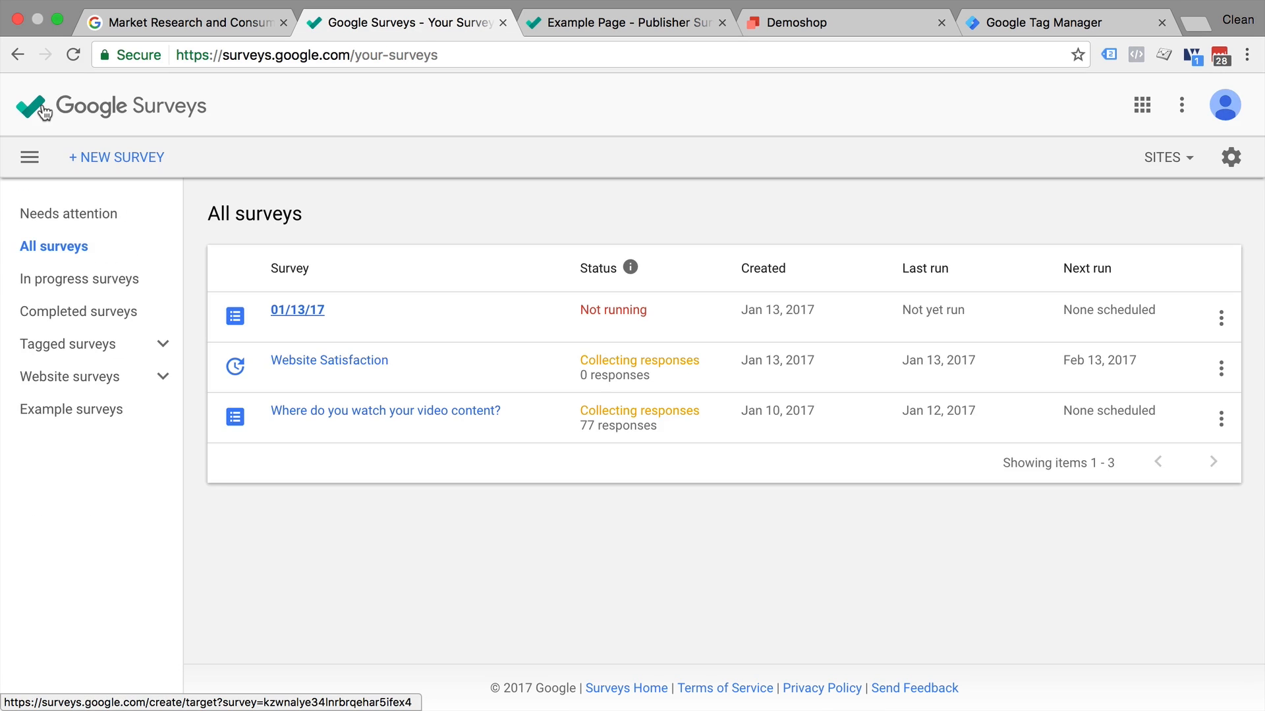